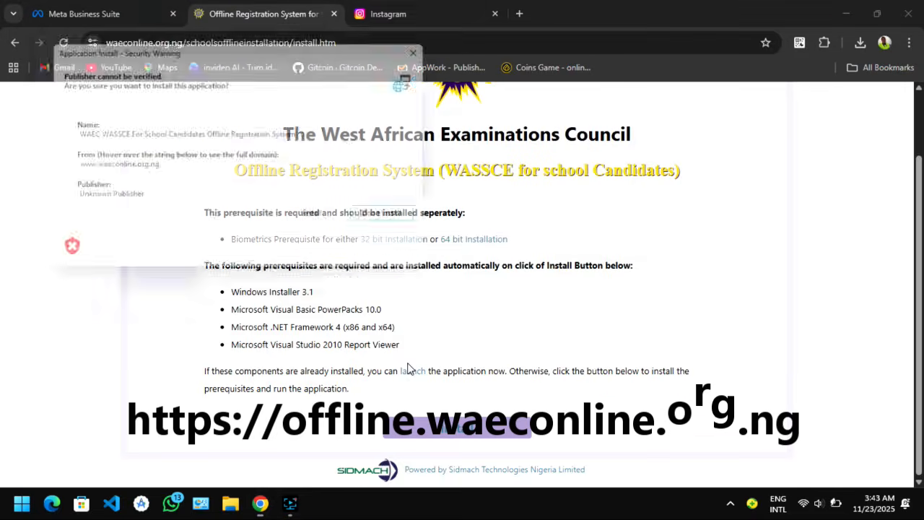
# - Install the WAEC offline registration app, allowing it through the SmartScreen warning with Run anyway
pyautogui.click(333, 216)
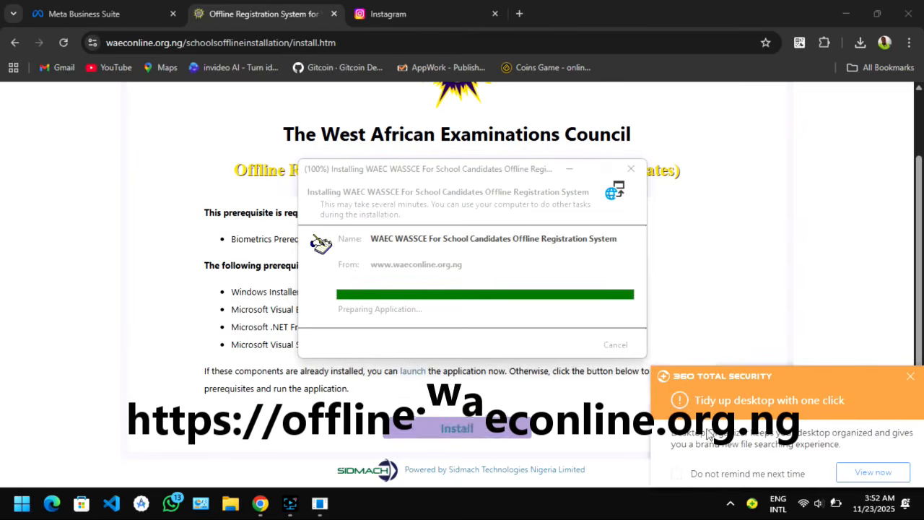
pyautogui.click(318, 152)
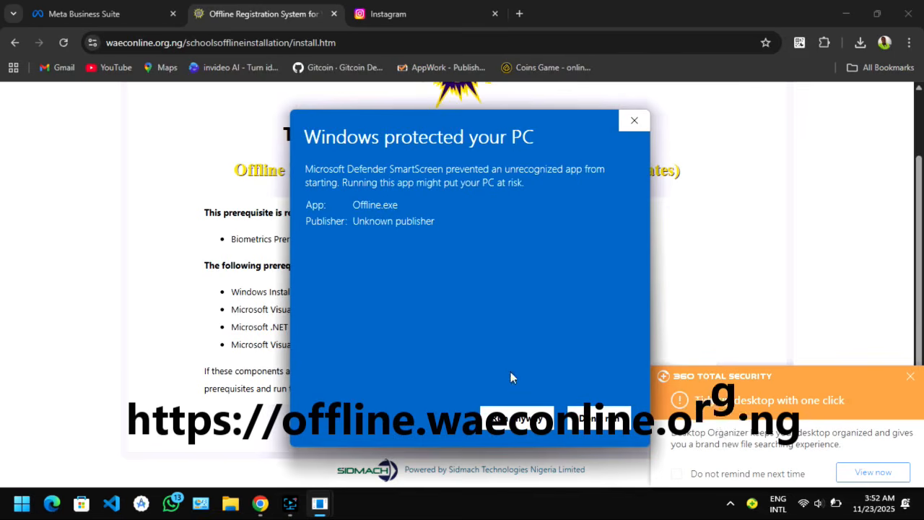
pyautogui.click(517, 421)
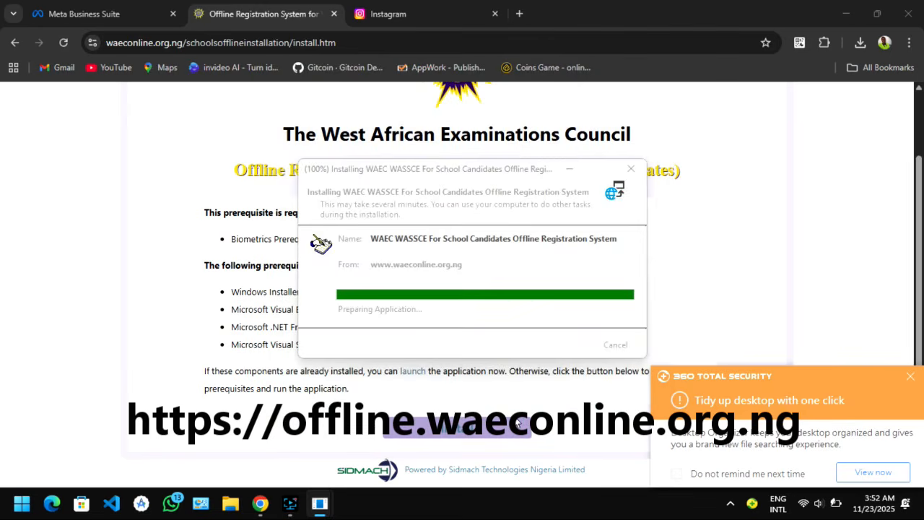
# - Dismiss the 360 security popup and launch the WAEC app from its desktop shortcut
pyautogui.click(910, 376)
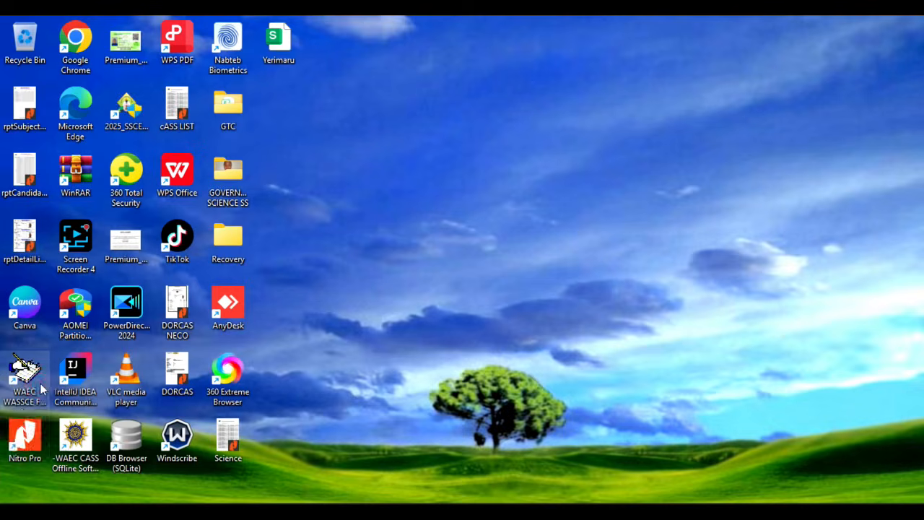
pyautogui.click(37, 385)
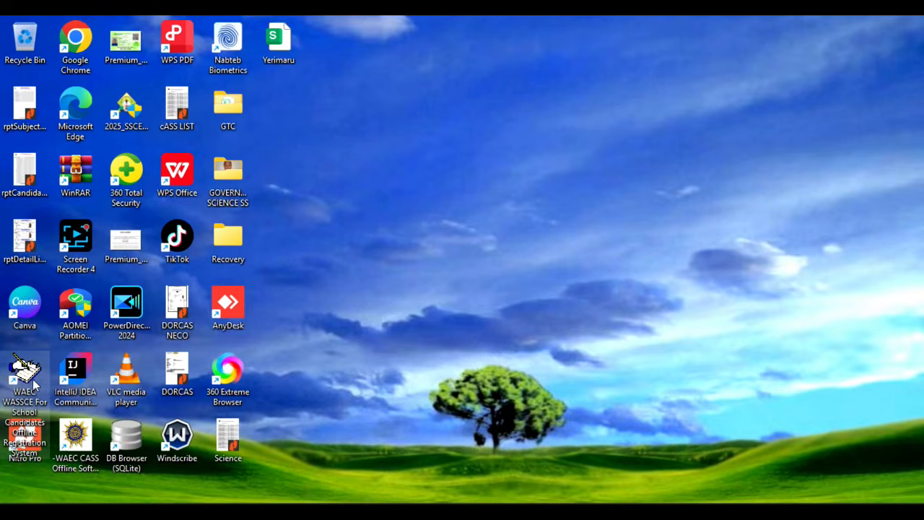
pyautogui.doubleClick(35, 384)
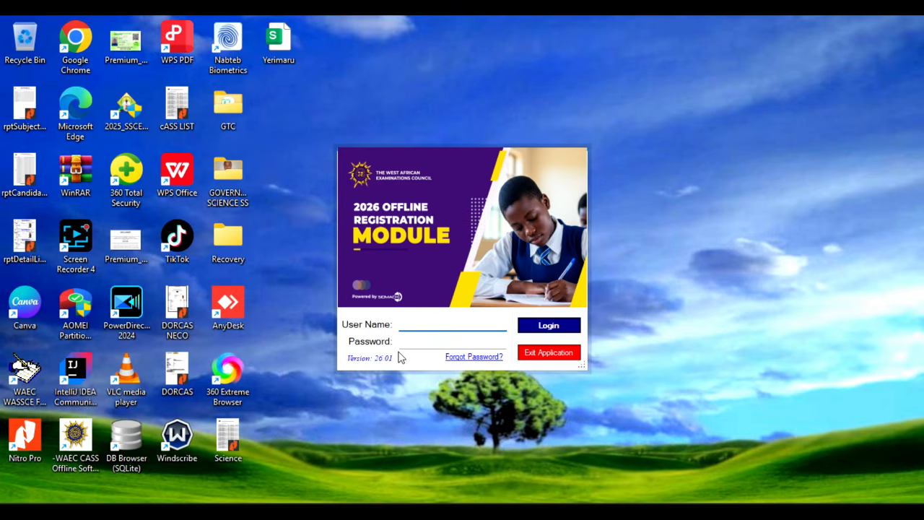
# - Put the cursor in the User Name box of the 2026 Offline Registration Module login
pyautogui.click(430, 326)
# - Log in with the default user name 'principal' and its default password
pyautogui.click(416, 324)
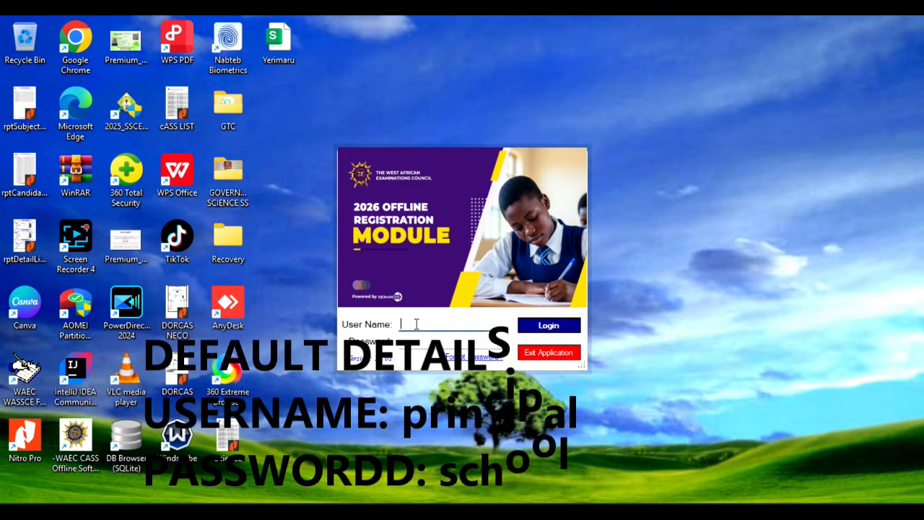
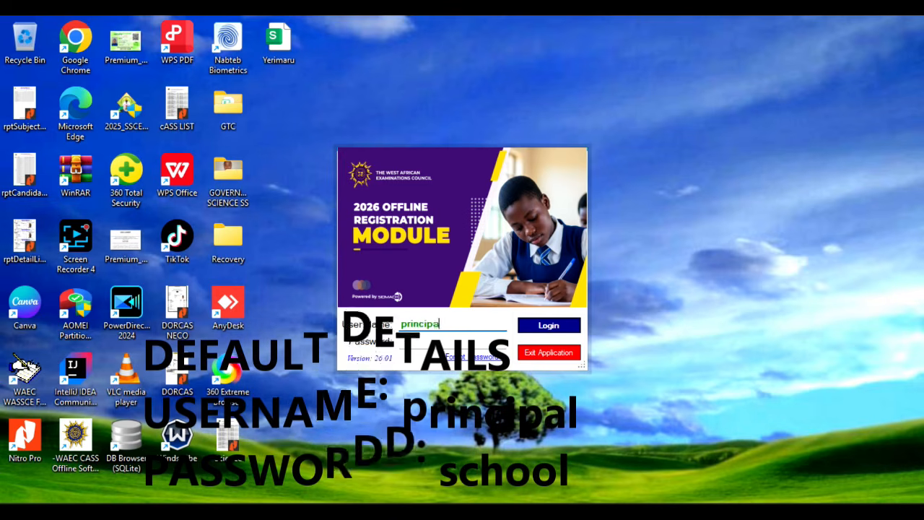
pyautogui.press('Tab')
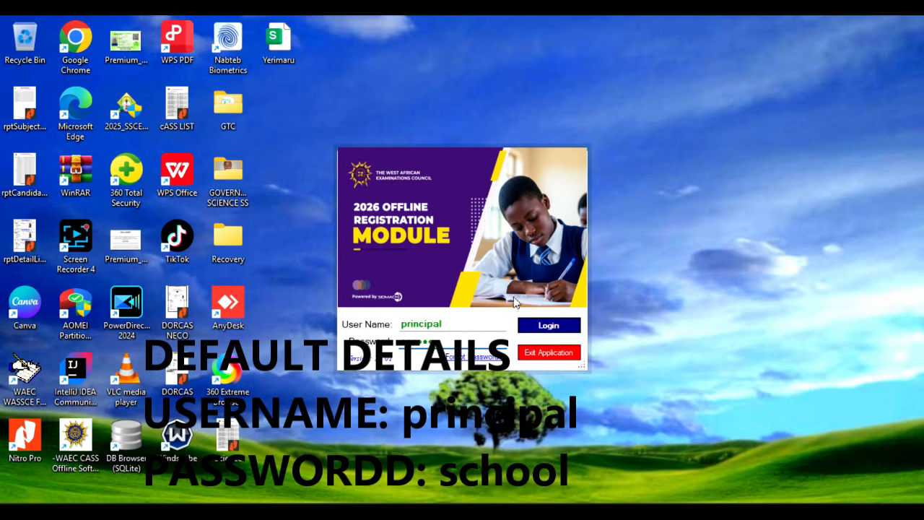
pyautogui.click(550, 325)
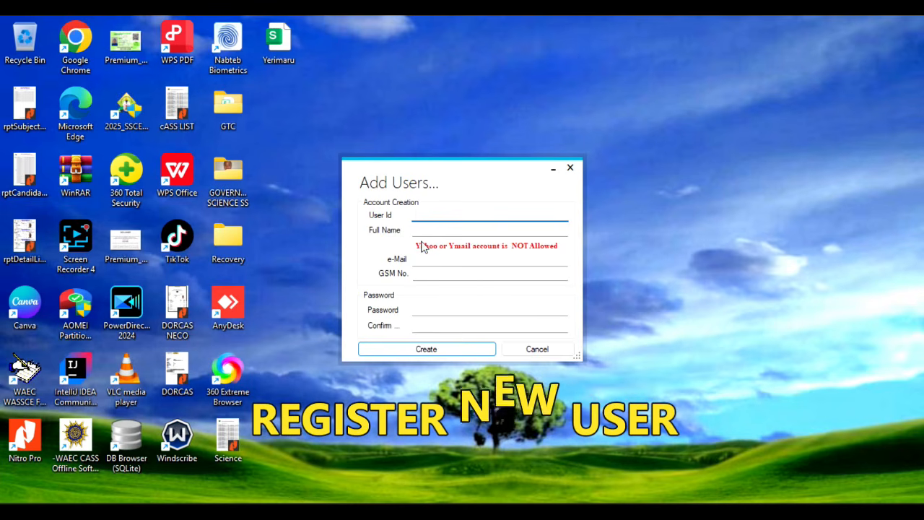
pyautogui.click(434, 216)
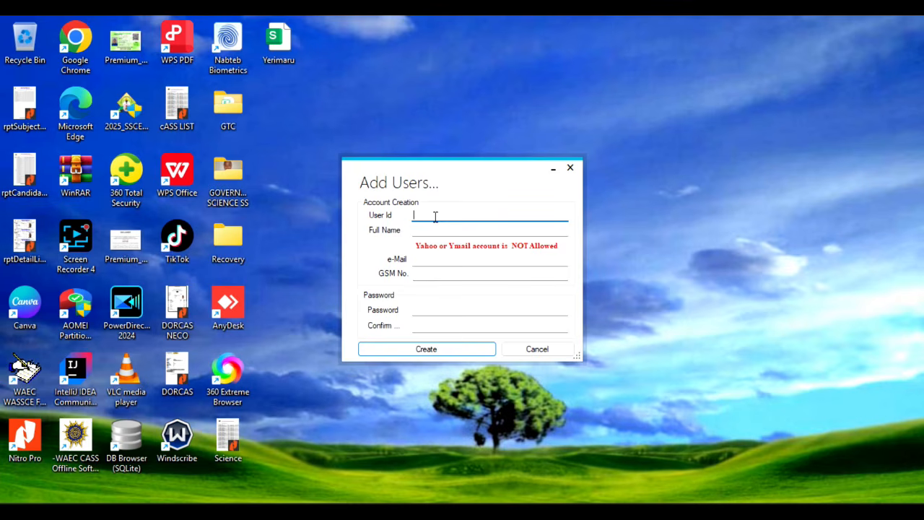
pyautogui.click(436, 231)
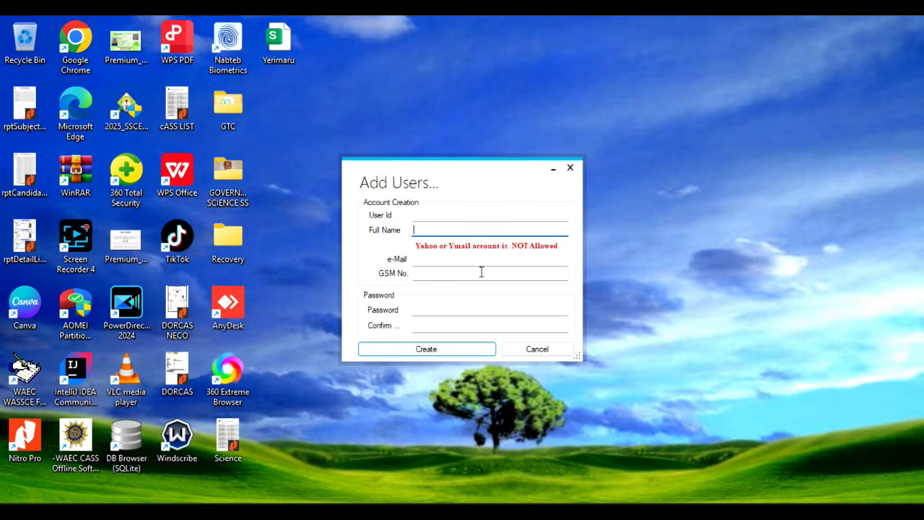
pyautogui.click(425, 257)
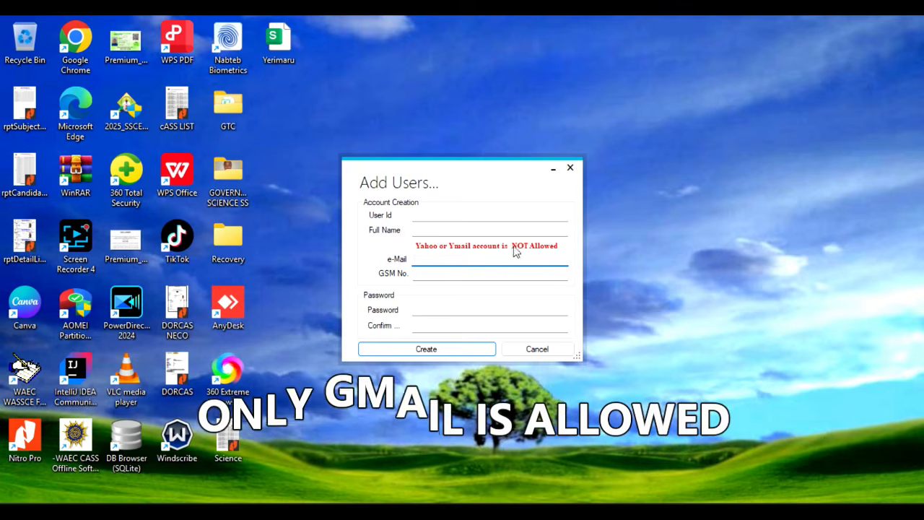
pyautogui.click(415, 260)
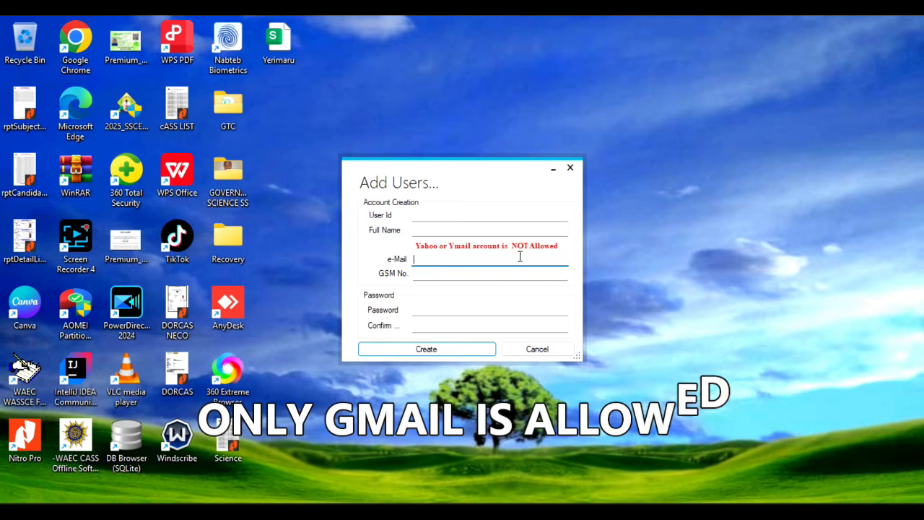
pyautogui.click(456, 273)
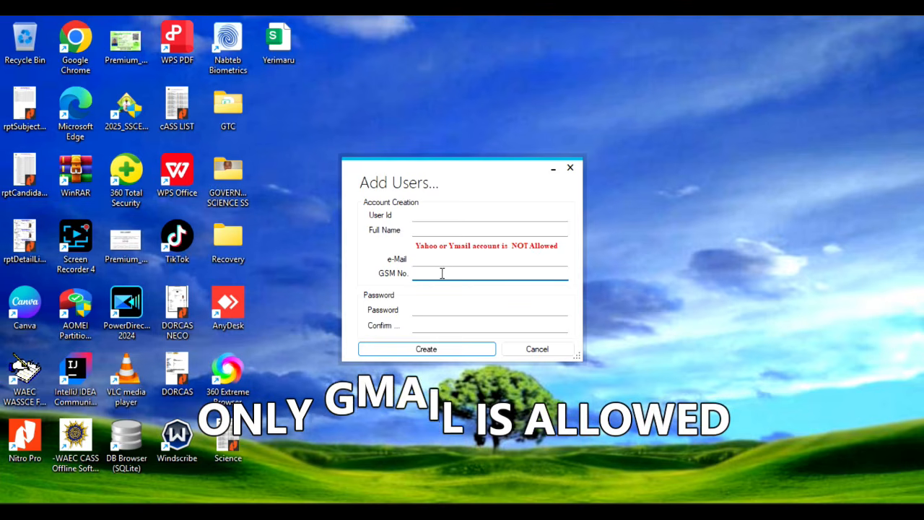
pyautogui.write('090')
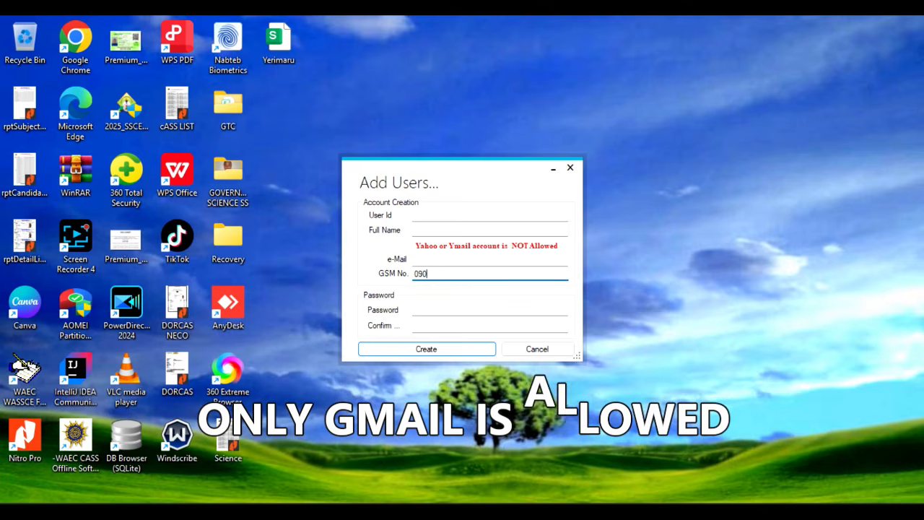
pyautogui.press('BackSpace')
pyautogui.press('BackSpace')
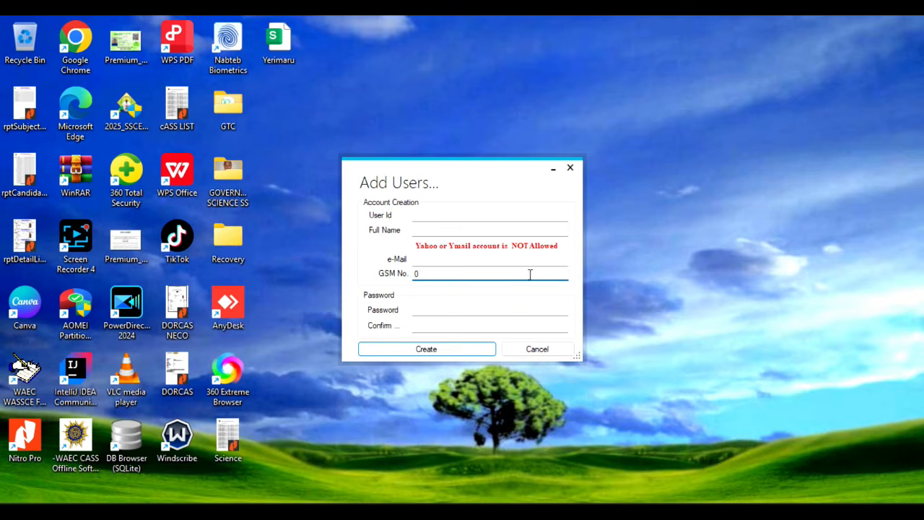
pyautogui.write('000000000000000000')
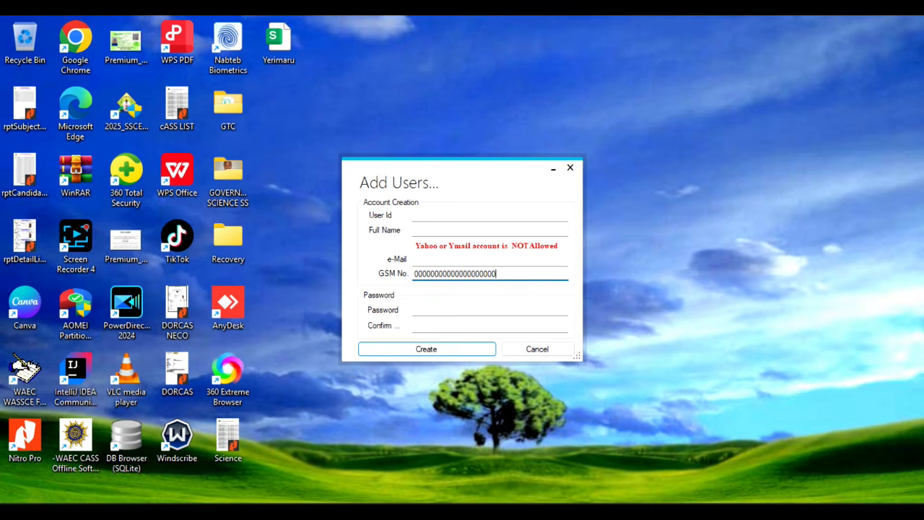
pyautogui.doubleClick(519, 277)
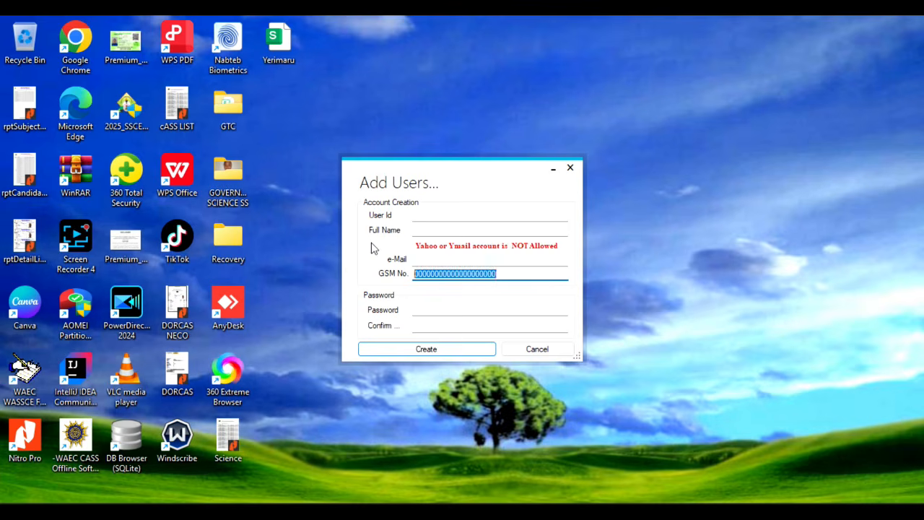
pyautogui.press('BackSpace')
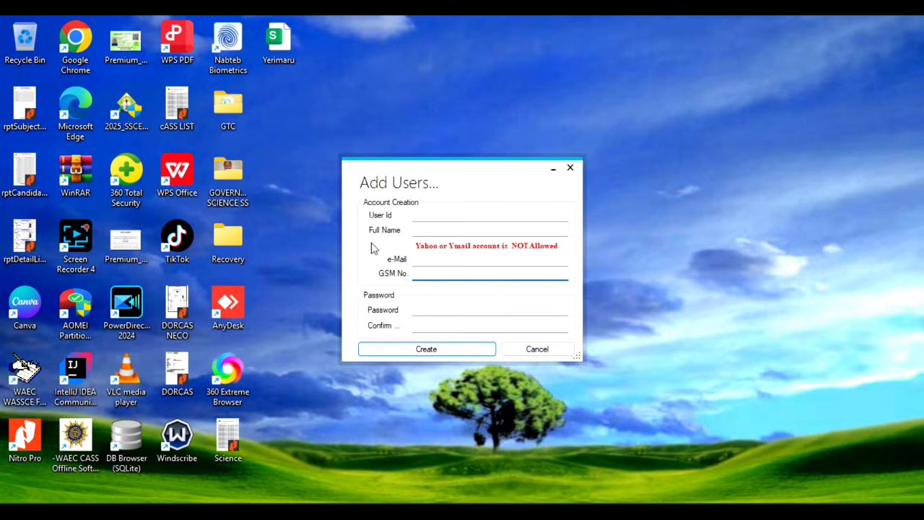
pyautogui.click(439, 304)
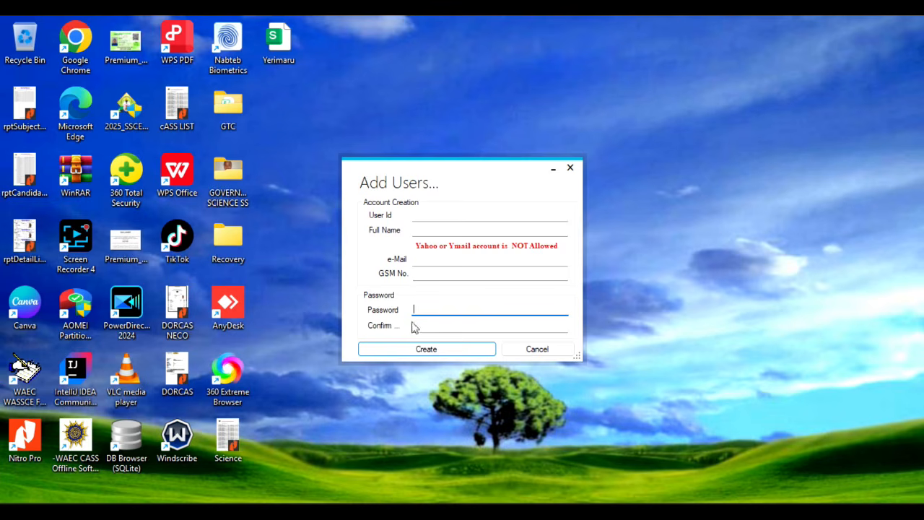
# - Cancel out of the Add Users form without saving further changes
pyautogui.click(419, 325)
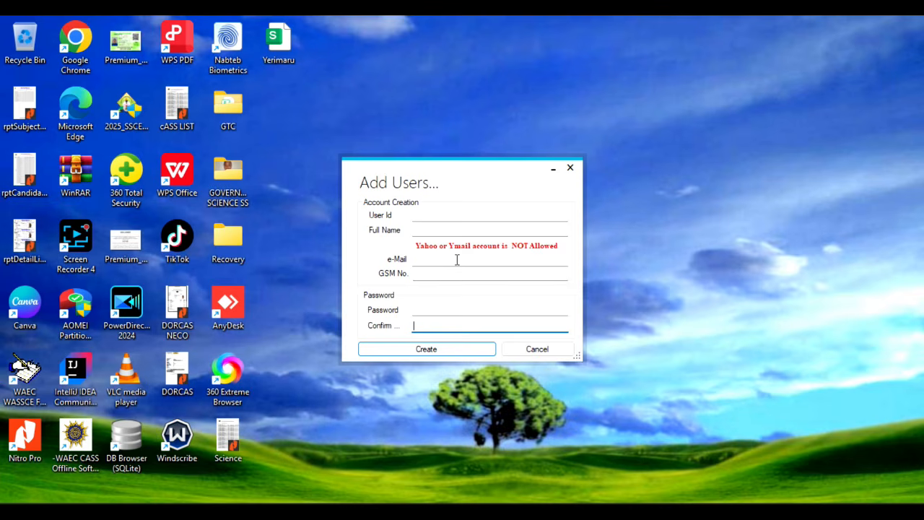
pyautogui.click(541, 349)
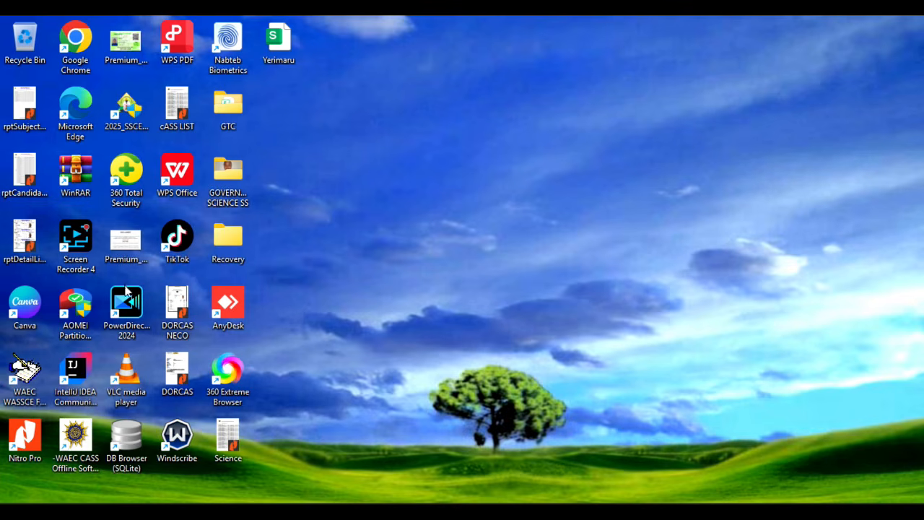
# - Relaunch the WAEC app and sign in with the newly created user name and password
pyautogui.click(26, 369)
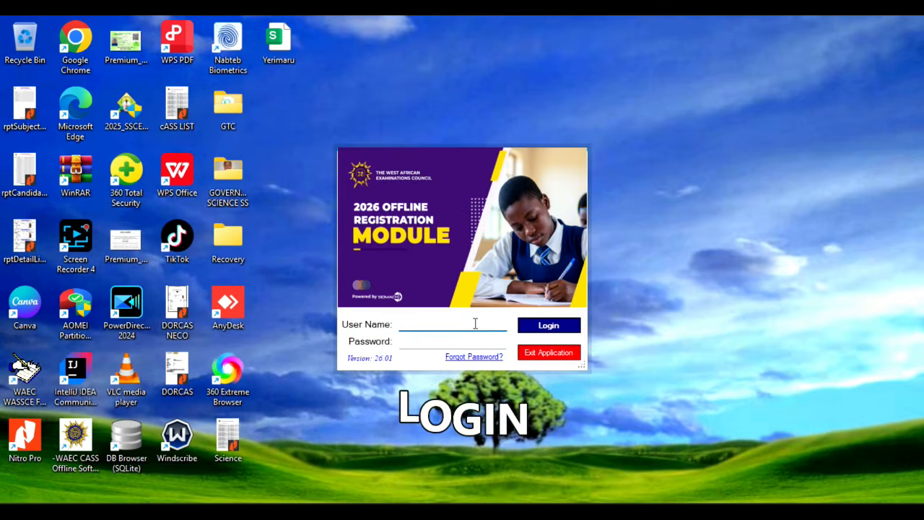
pyautogui.write('gemki')
pyautogui.write('ook')
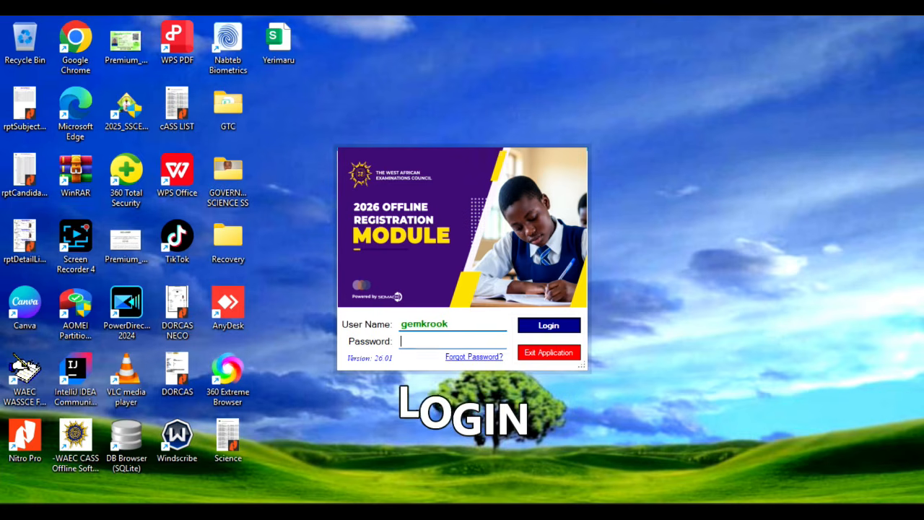
pyautogui.press('Tab')
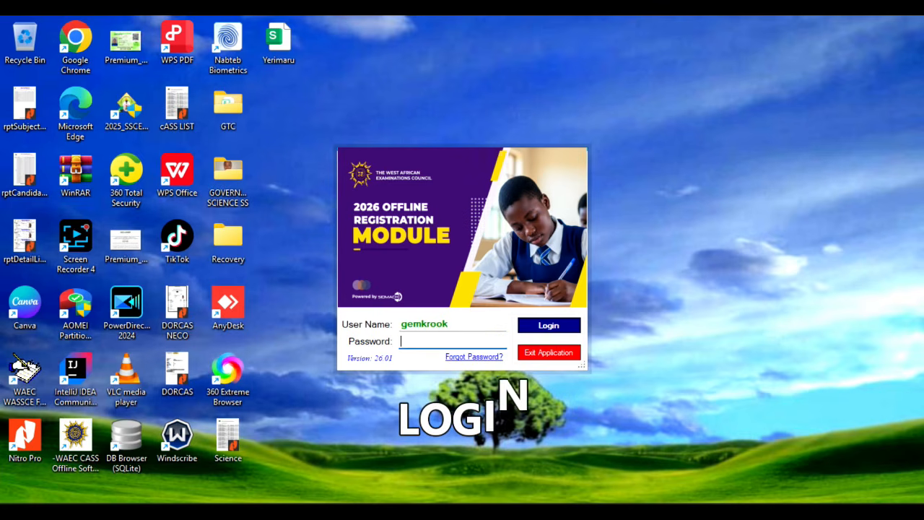
pyautogui.write('******')
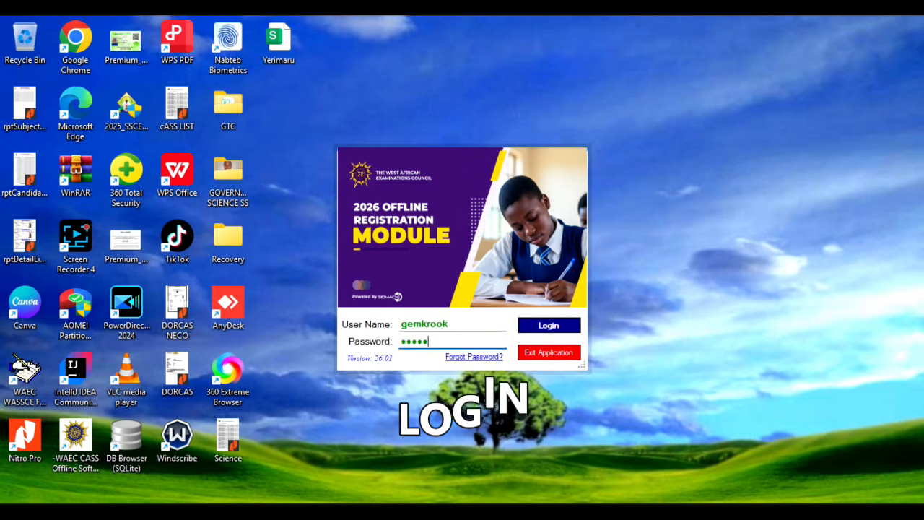
pyautogui.press('Return')
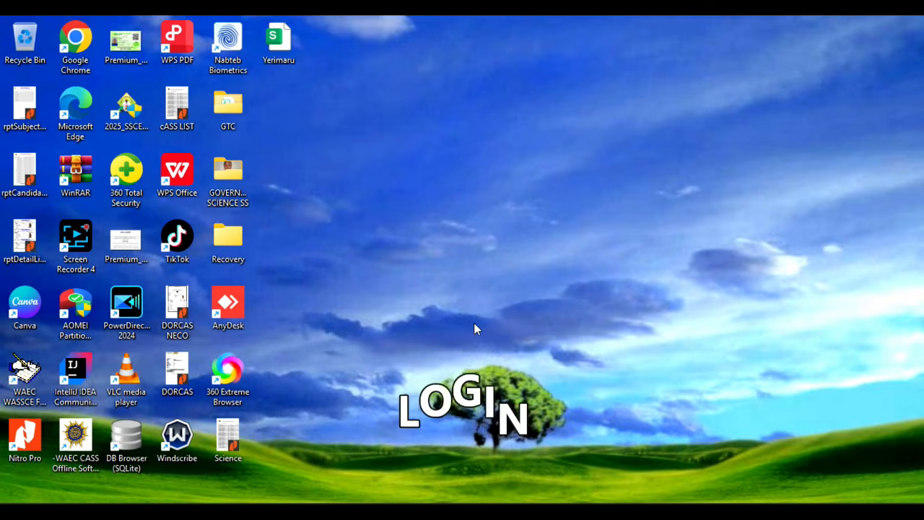
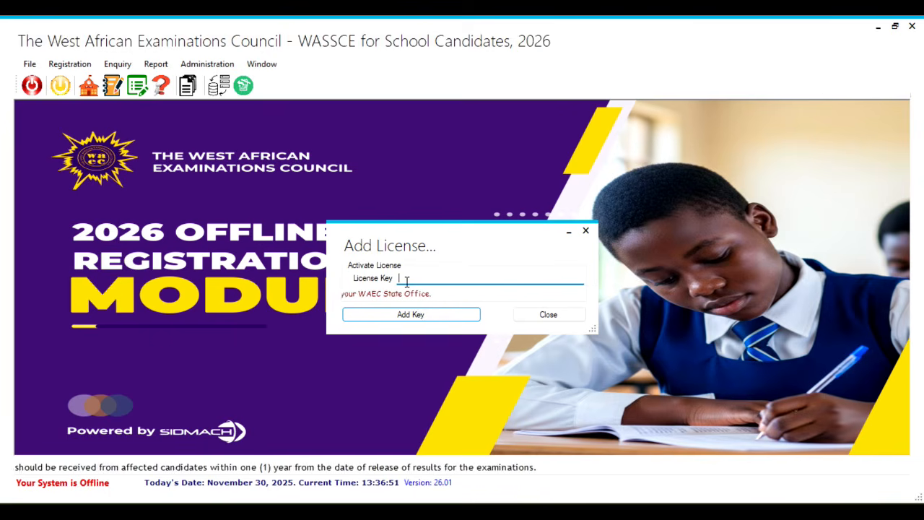
# - Close the Add License prompt without entering a license key
pyautogui.click(557, 314)
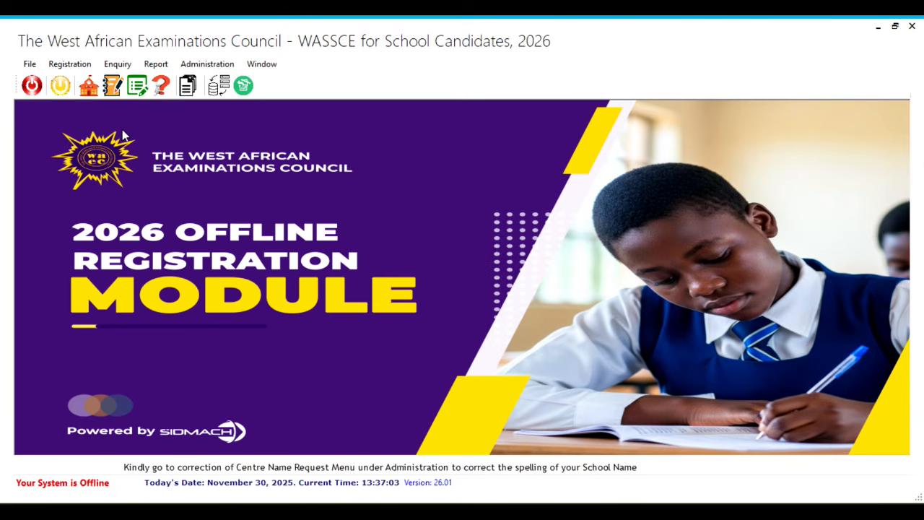
# - Open School Registration and choose Taraba, Sardauna, and Highlands Education International School Gembu
pyautogui.click(90, 86)
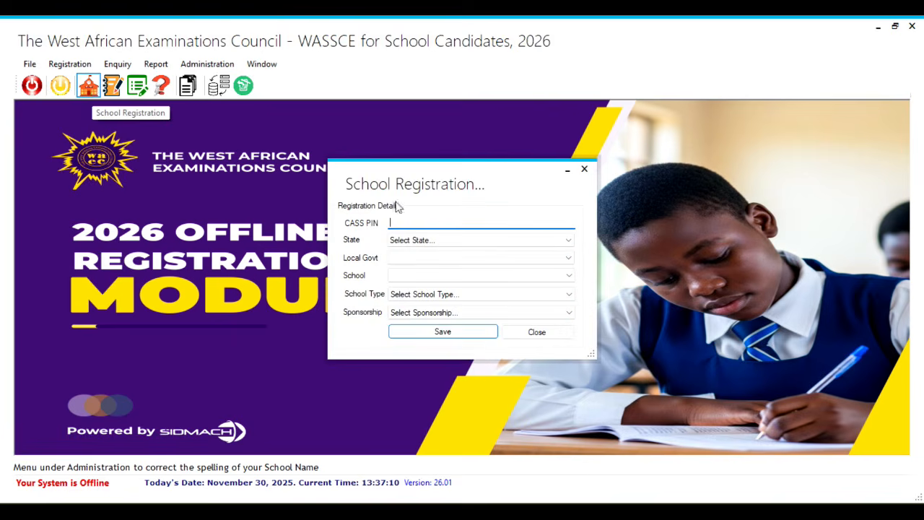
pyautogui.click(409, 223)
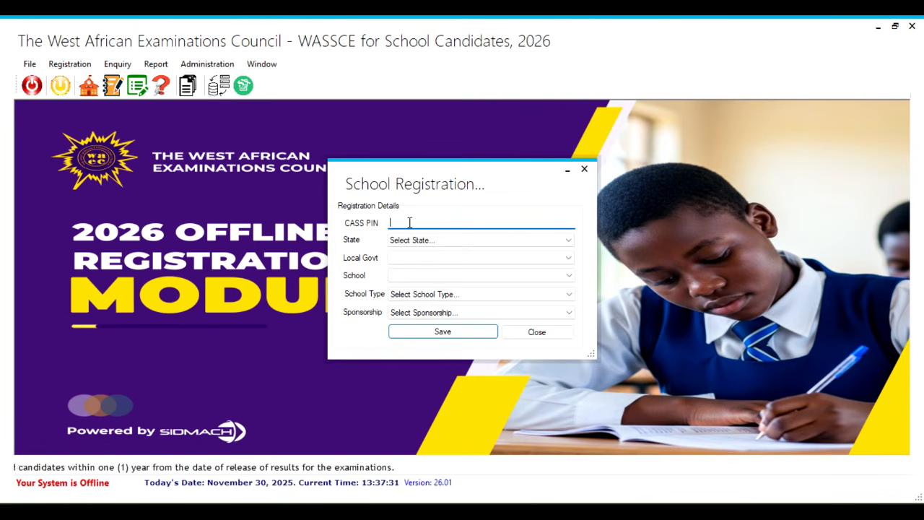
pyautogui.click(415, 240)
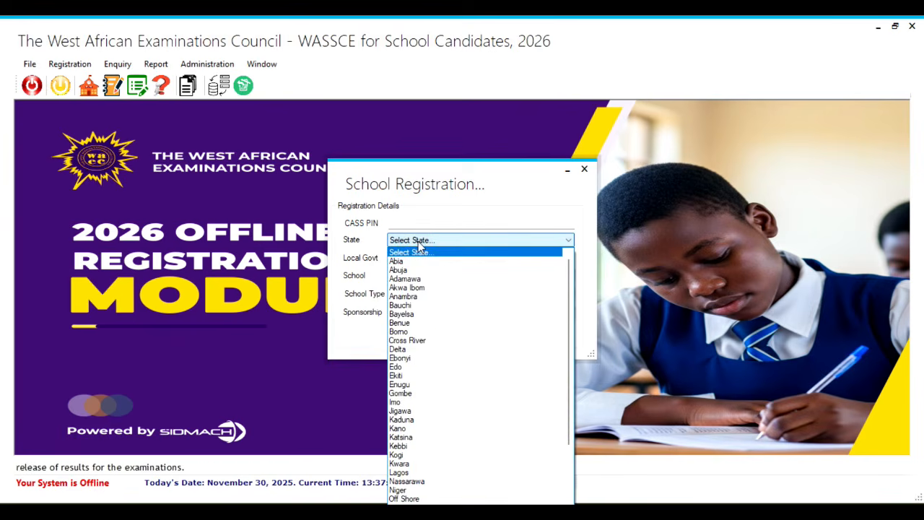
pyautogui.press('t')
pyautogui.press('Return')
pyautogui.click(426, 257)
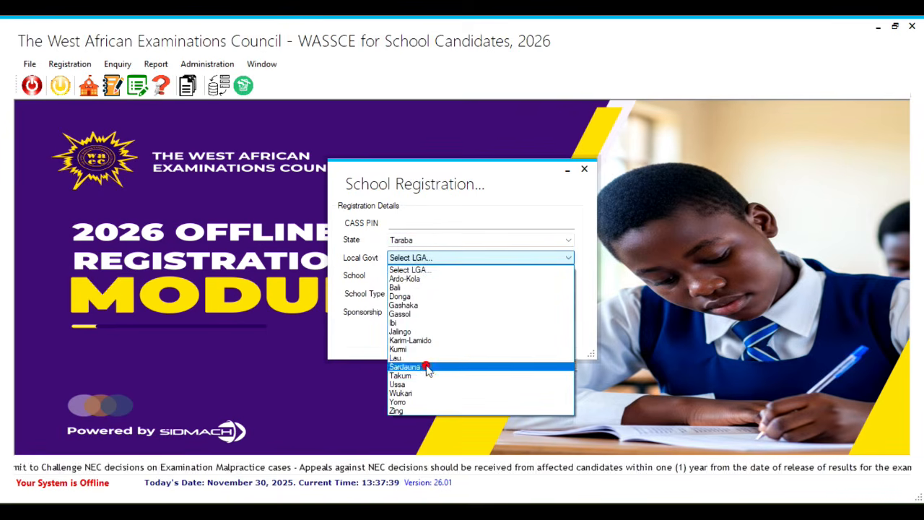
pyautogui.click(427, 367)
pyautogui.click(435, 276)
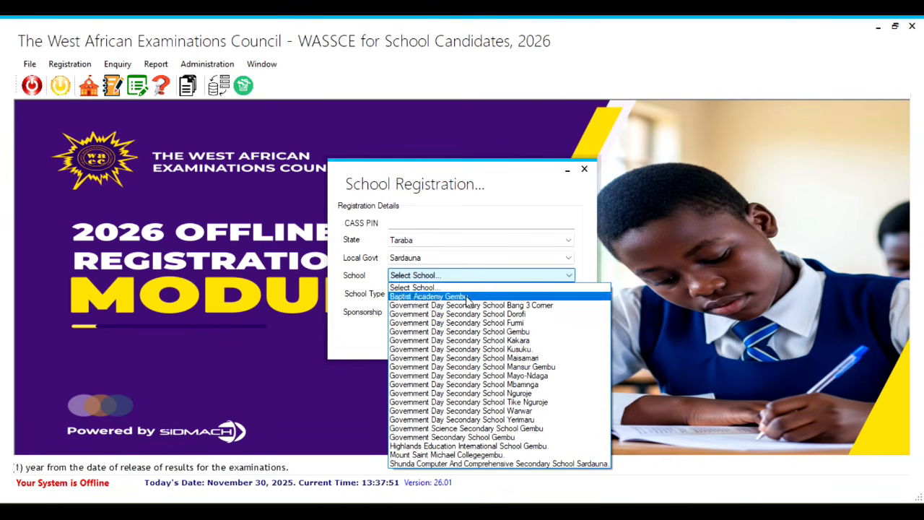
pyautogui.click(444, 446)
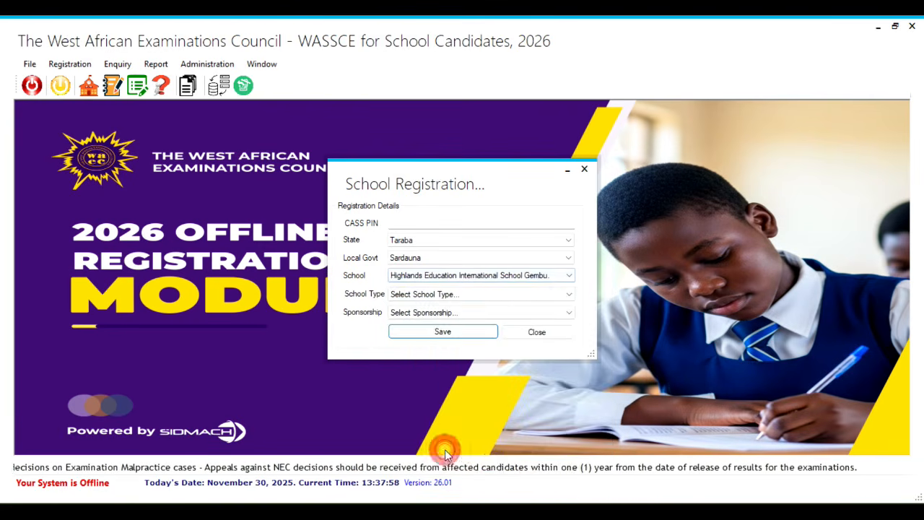
# - Switch the local government to Ardo-Kola and check which schools it offers
pyautogui.click(443, 259)
pyautogui.click(428, 278)
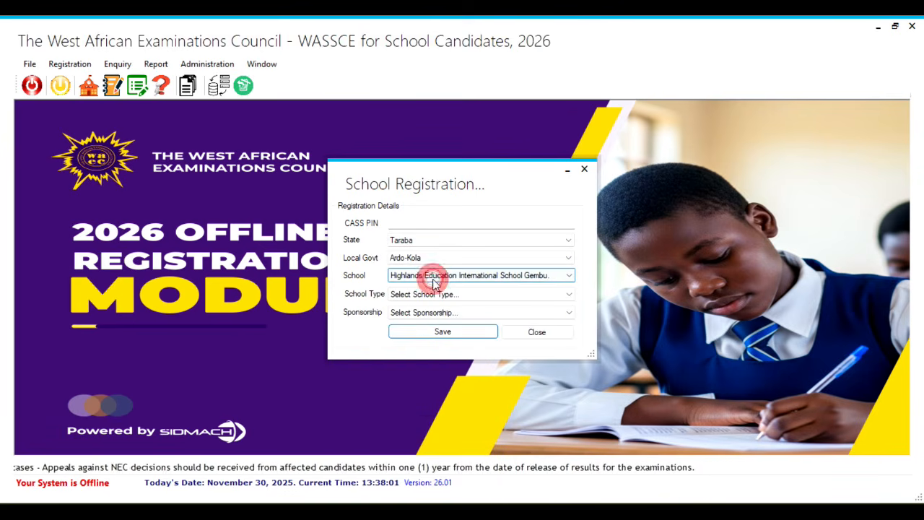
pyautogui.click(567, 275)
pyautogui.click(567, 275)
pyautogui.click(512, 243)
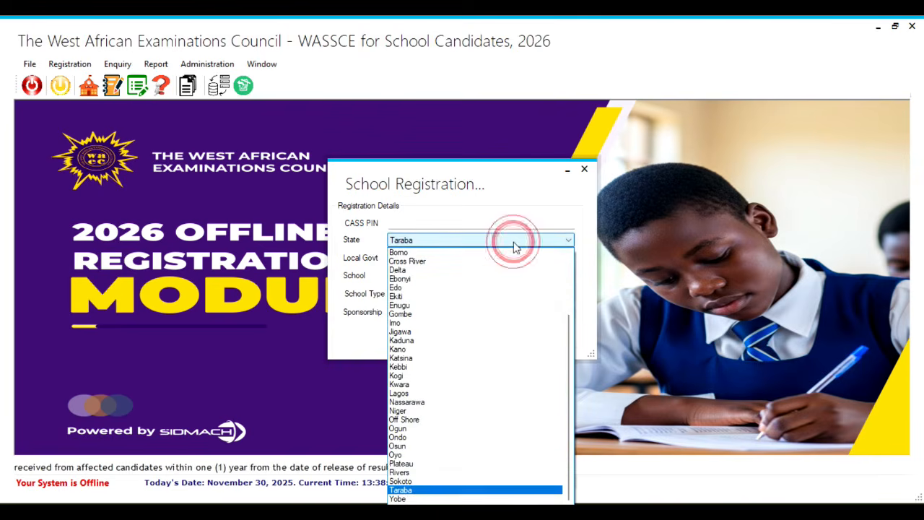
# - Select Abuja state with Bwari local government and check its list of schools
pyautogui.scroll(3, 436, 303)
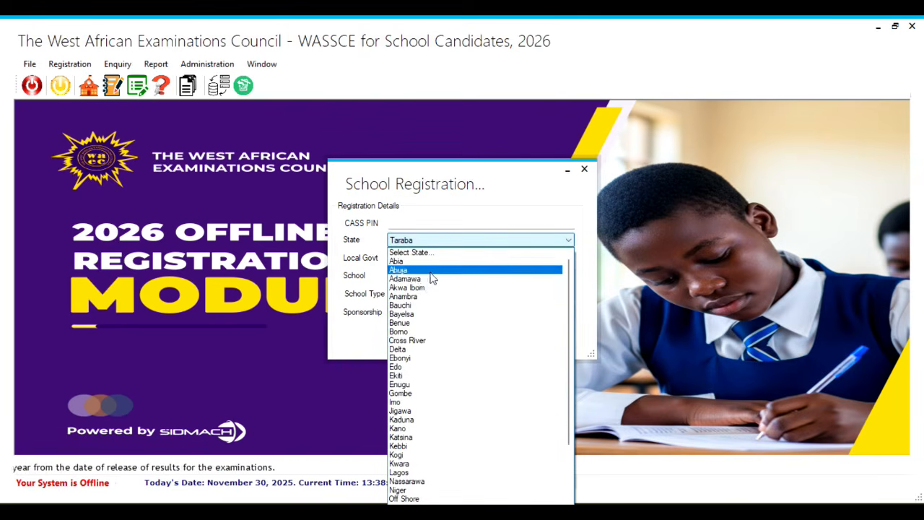
pyautogui.click(429, 270)
pyautogui.click(450, 262)
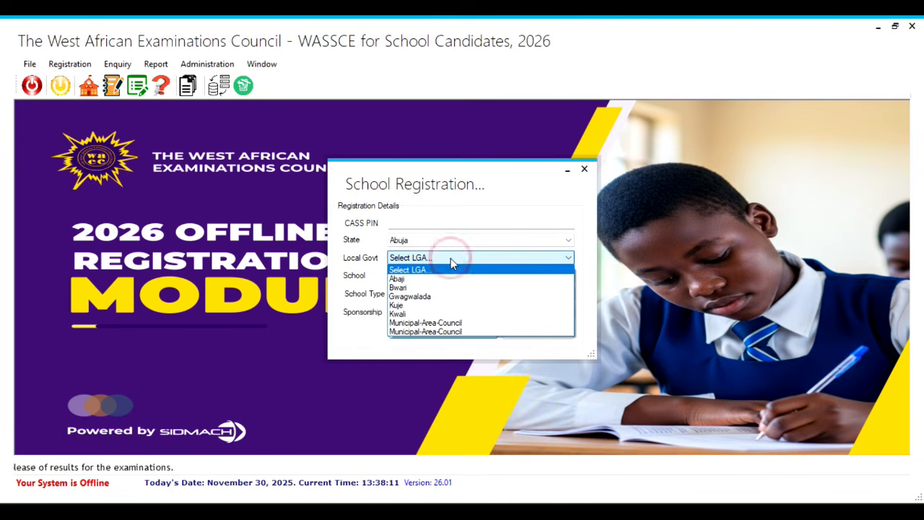
pyautogui.click(446, 287)
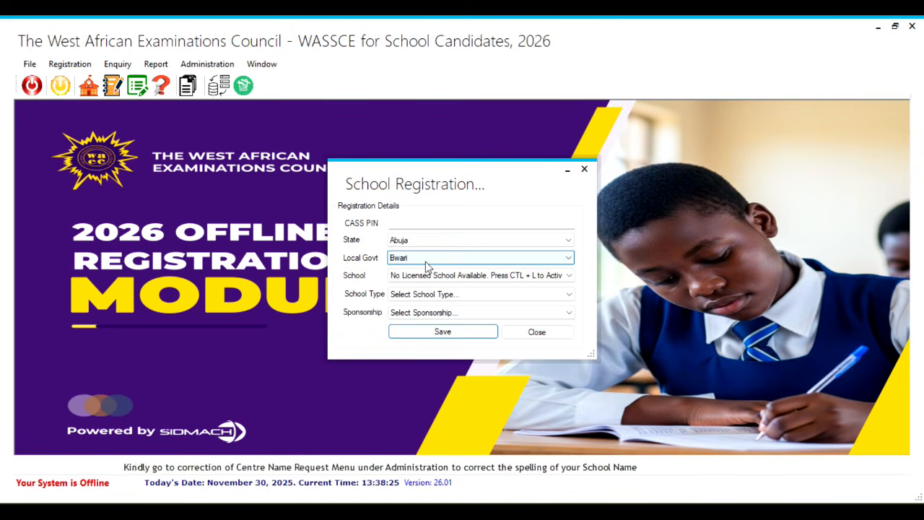
pyautogui.click(445, 277)
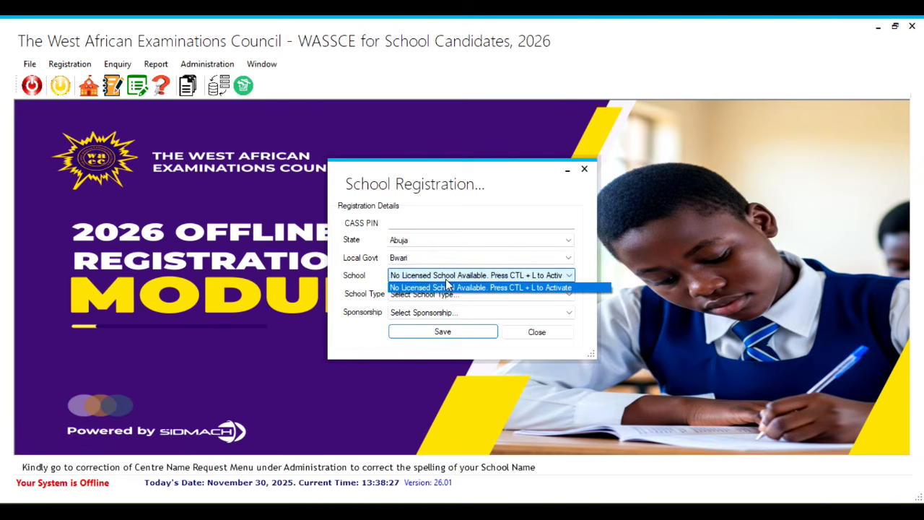
pyautogui.click(439, 241)
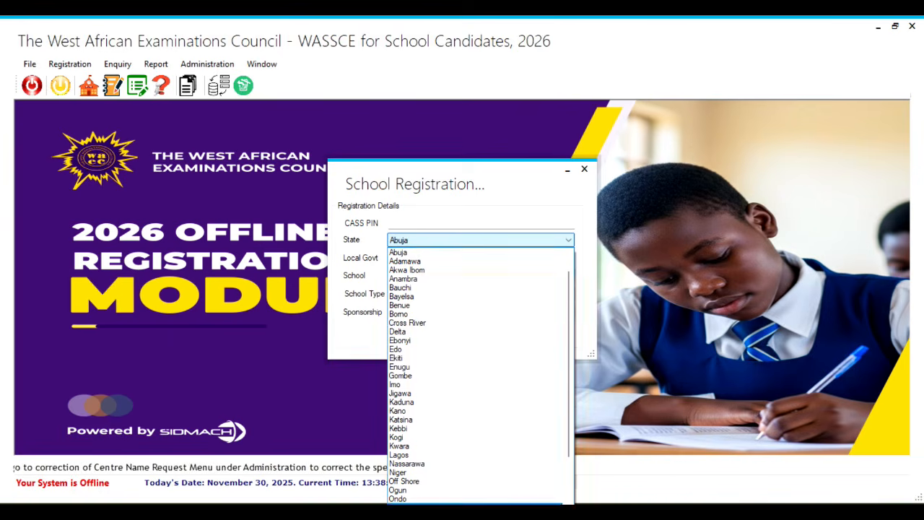
# - Choose Taraba, Sardauna and Government Day Secondary School Bang 3 Corner as the school
pyautogui.scroll(-2, 415, 476)
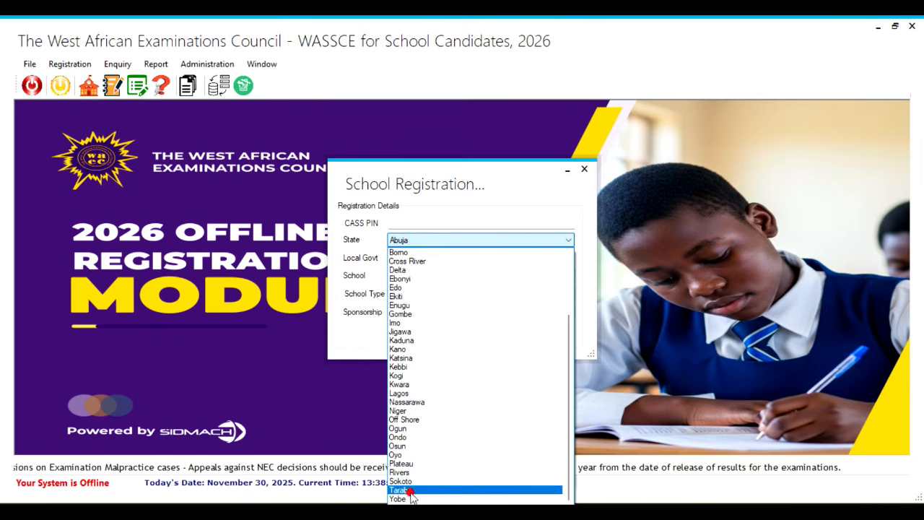
pyautogui.click(412, 491)
pyautogui.click(449, 257)
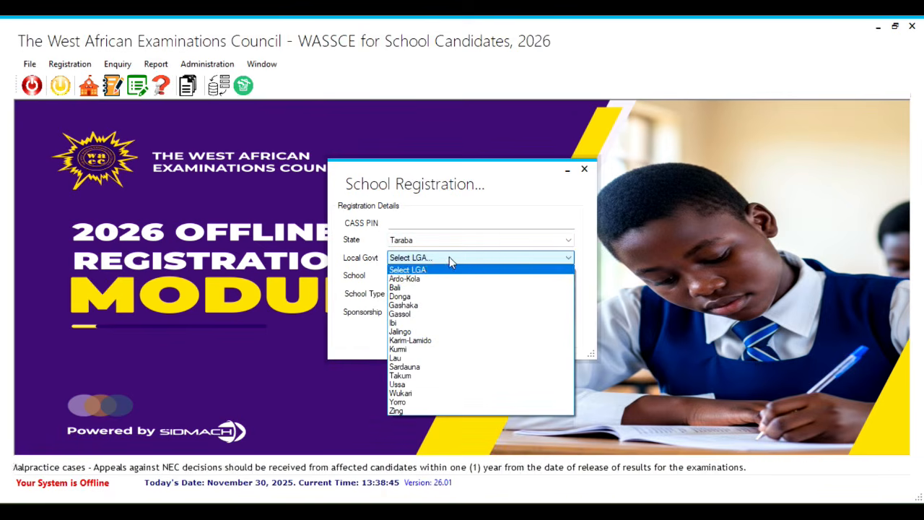
pyautogui.click(448, 367)
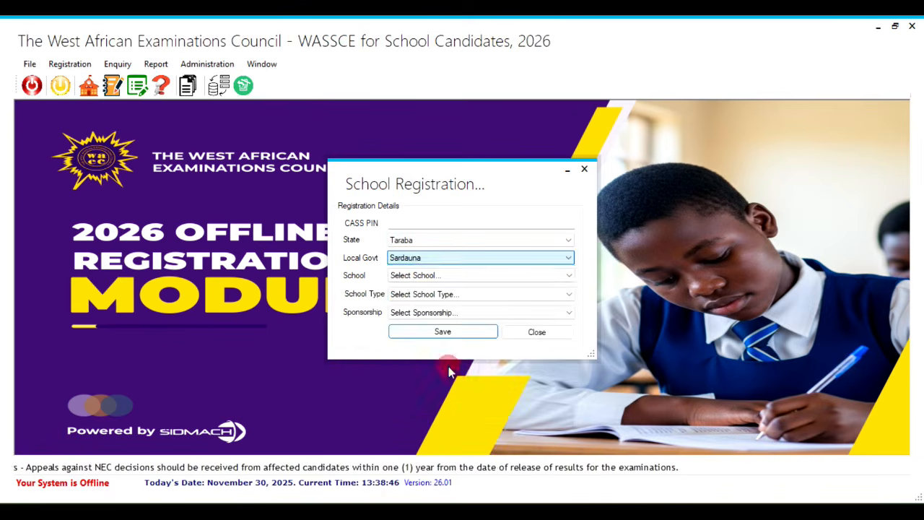
pyautogui.click(473, 273)
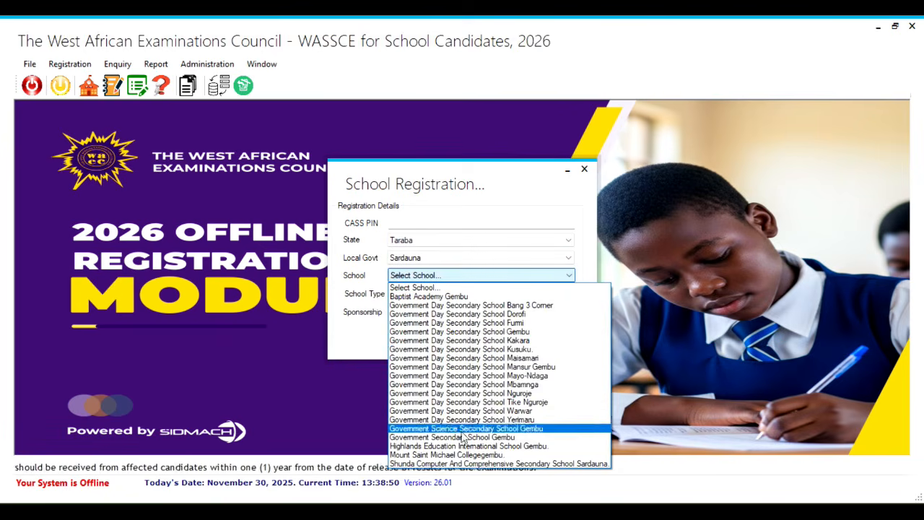
pyautogui.click(496, 305)
# - Set the school type to Mixed and the sponsorship to Government
pyautogui.click(457, 296)
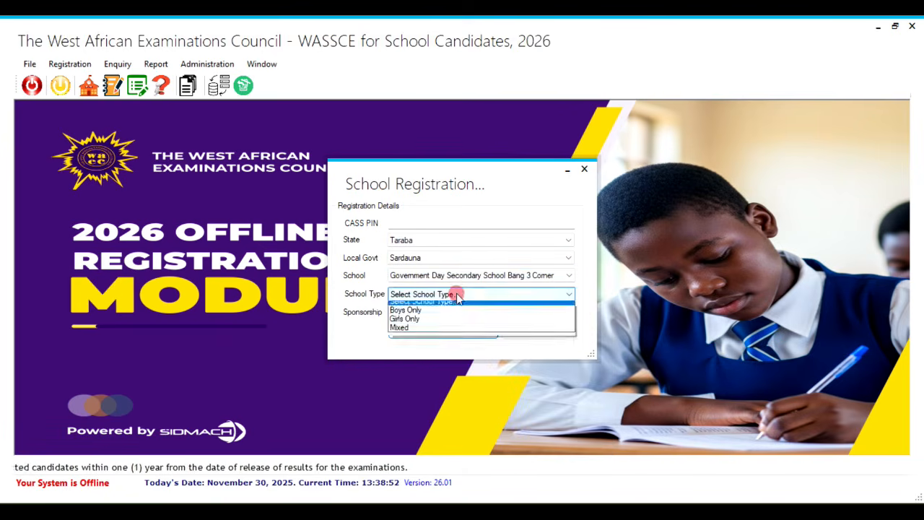
pyautogui.click(444, 334)
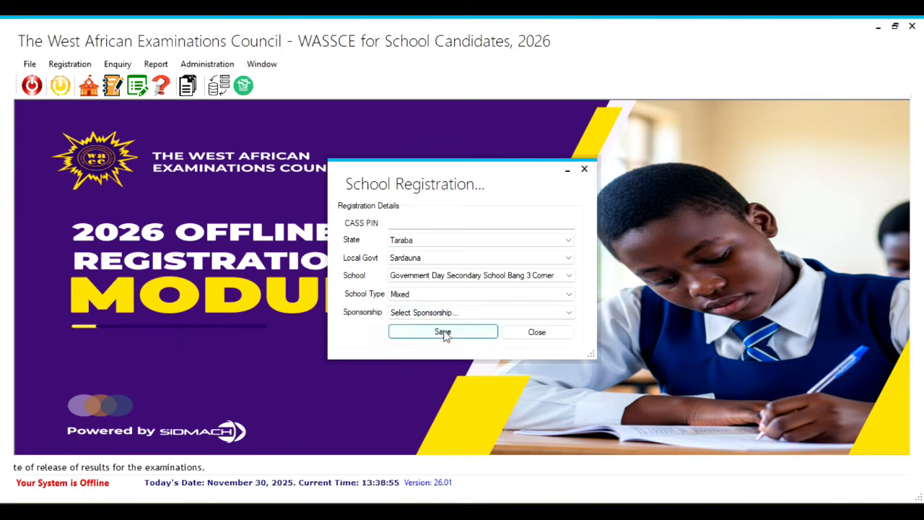
pyautogui.click(459, 312)
pyautogui.click(439, 342)
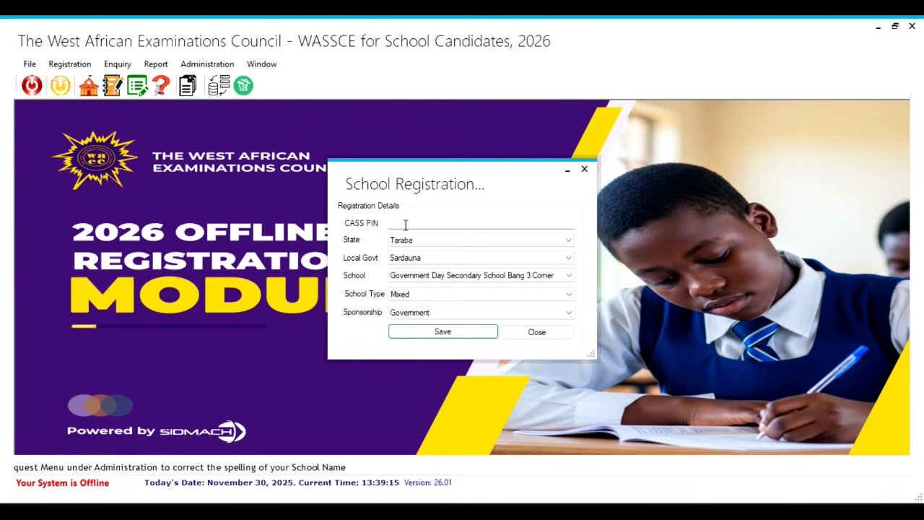
# - Keep Government sponsorship, enter the CASS PIN, save, and acknowledge the success message
pyautogui.hotkey('alt', 'Down')
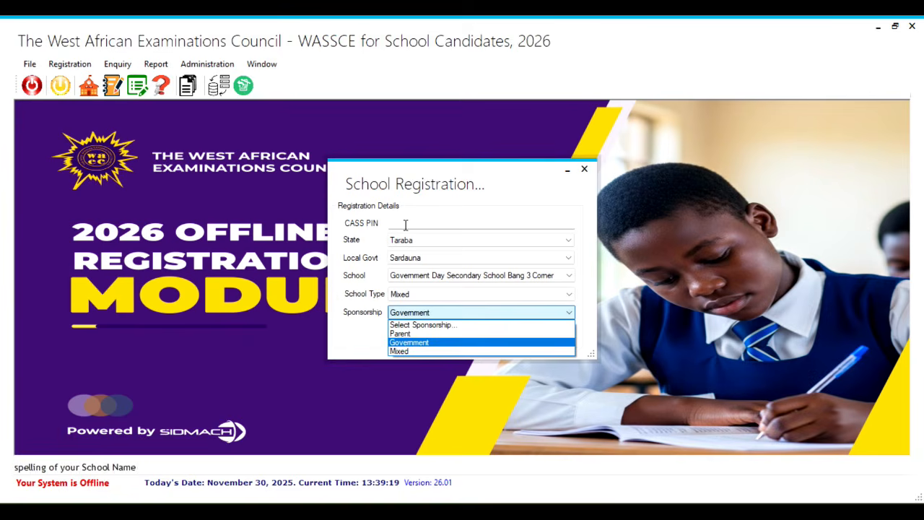
pyautogui.click(441, 344)
pyautogui.click(442, 220)
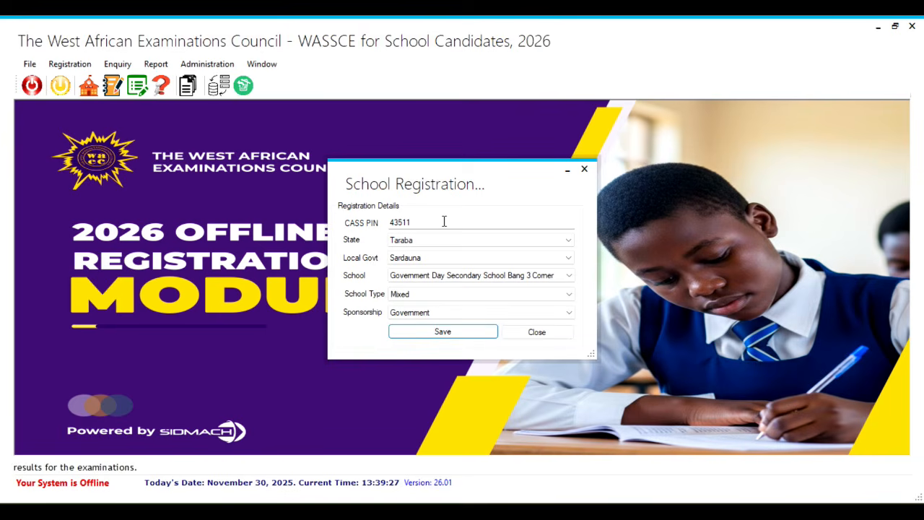
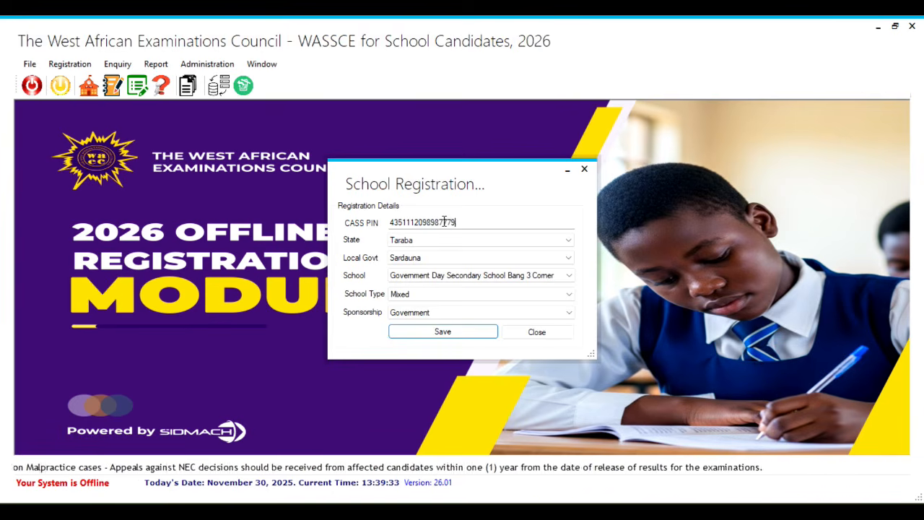
pyautogui.click(445, 222)
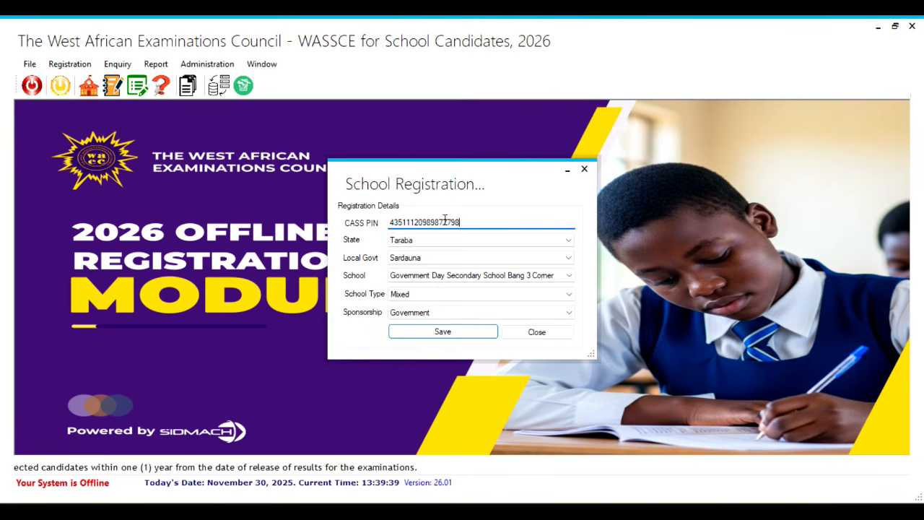
pyautogui.click(447, 331)
pyautogui.click(563, 312)
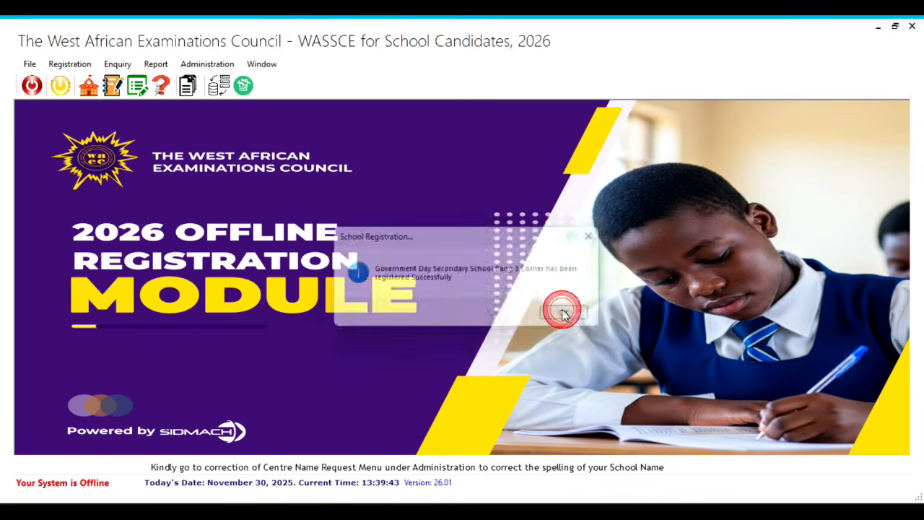
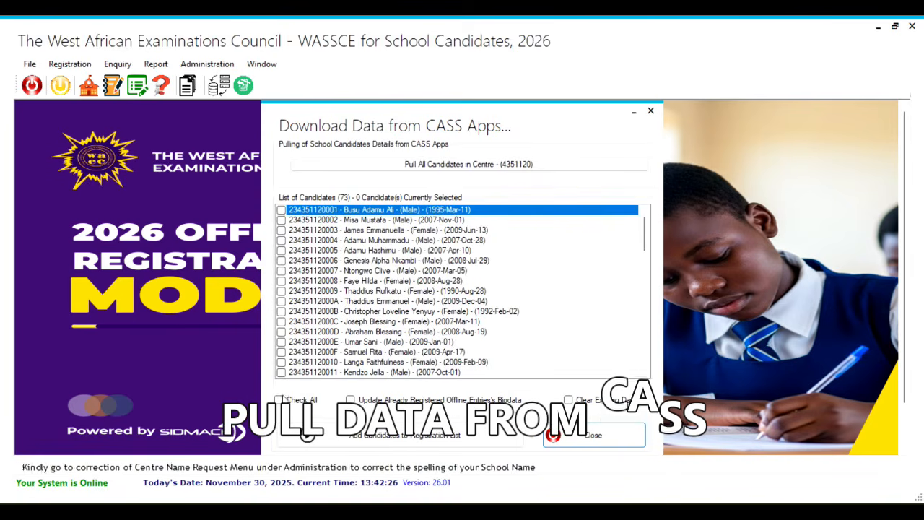
# - Tick all 73 downloaded CASS candidates and add them to the registration list
pyautogui.click(279, 400)
pyautogui.scroll(-10, 381, 220)
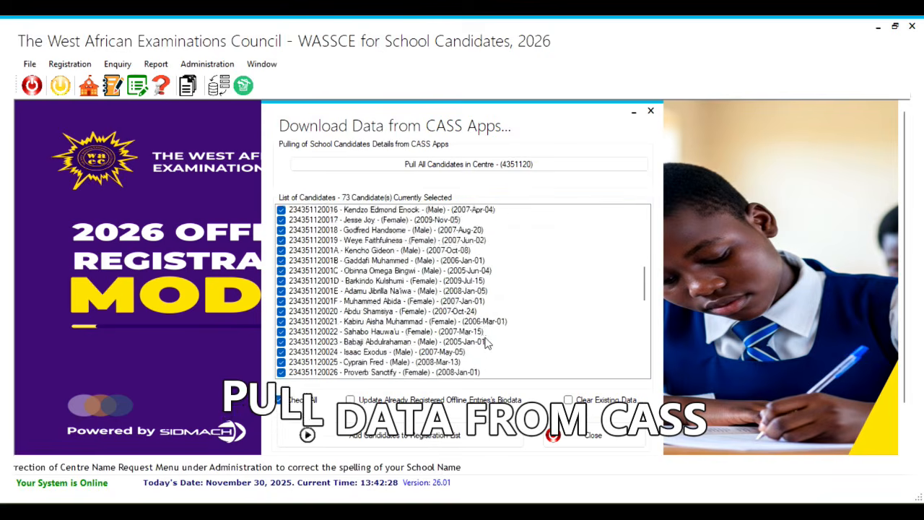
pyautogui.scroll(-4, 380, 220)
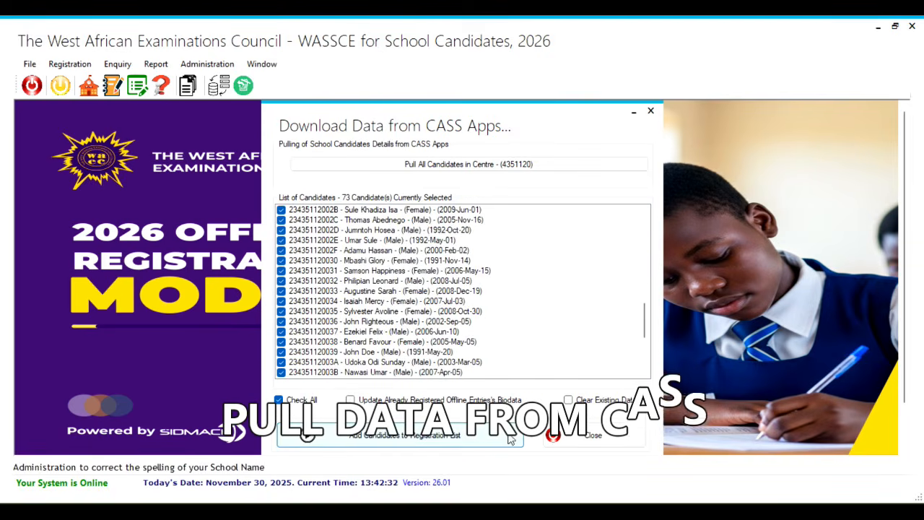
pyautogui.click(410, 443)
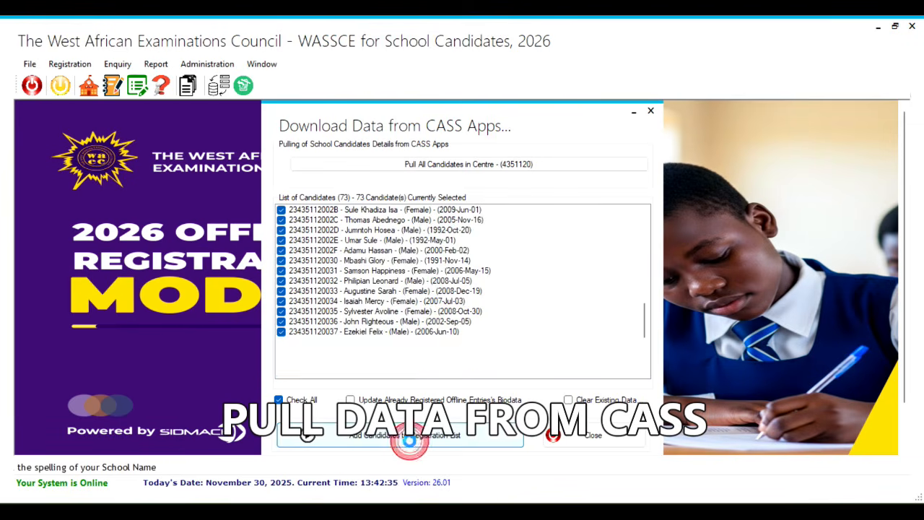
pyautogui.click(531, 314)
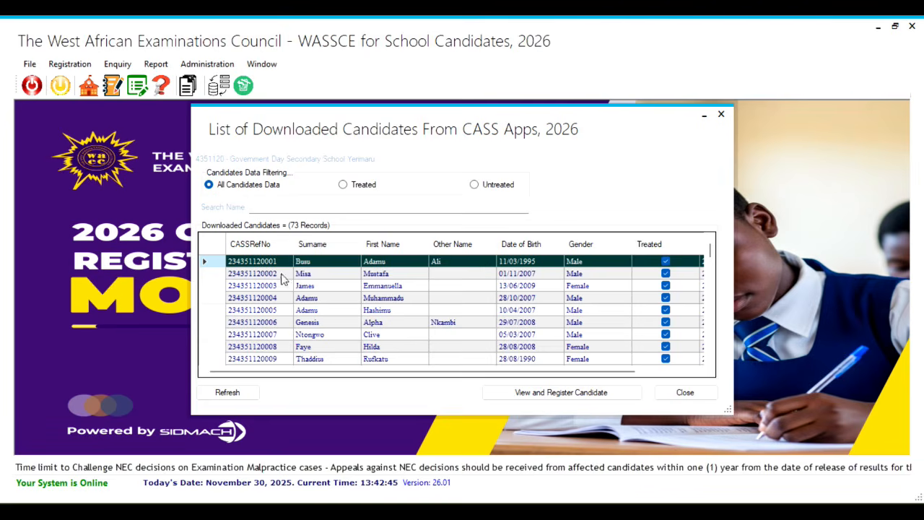
# - Review the candidates' treated status, close the security advert, and open untreated record 50
pyautogui.scroll(-5, 381, 298)
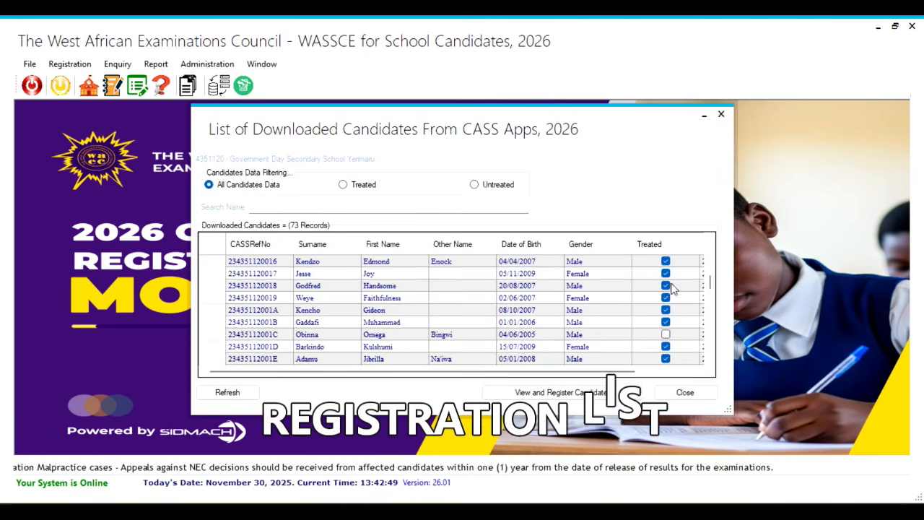
pyautogui.scroll(5, 664, 287)
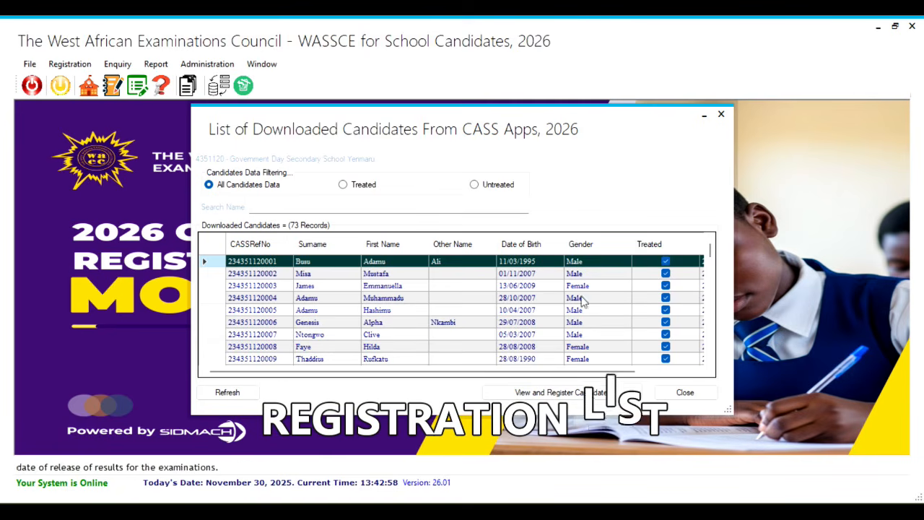
pyautogui.scroll(-13, 681, 299)
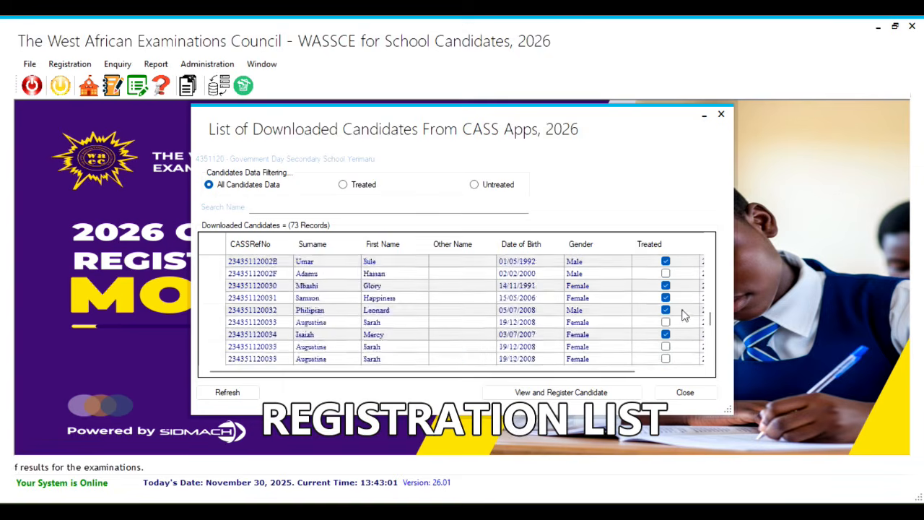
pyautogui.scroll(-1, 674, 321)
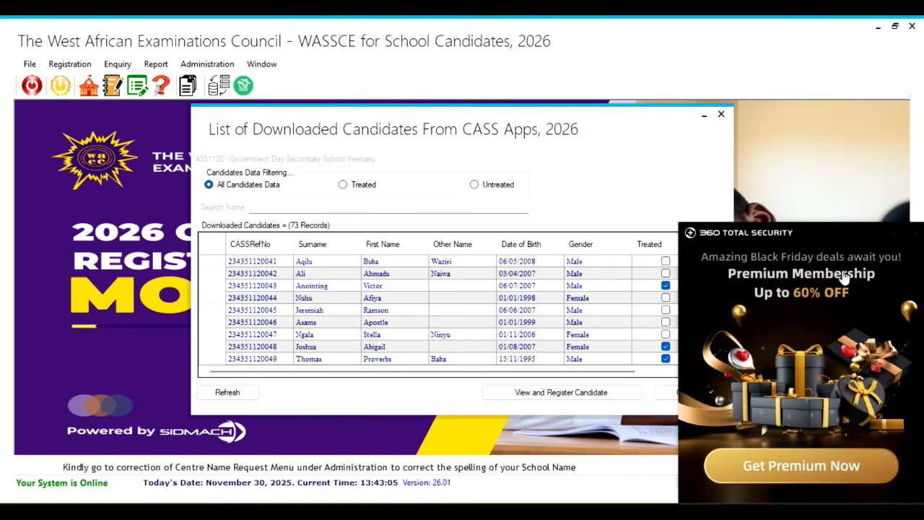
pyautogui.click(915, 234)
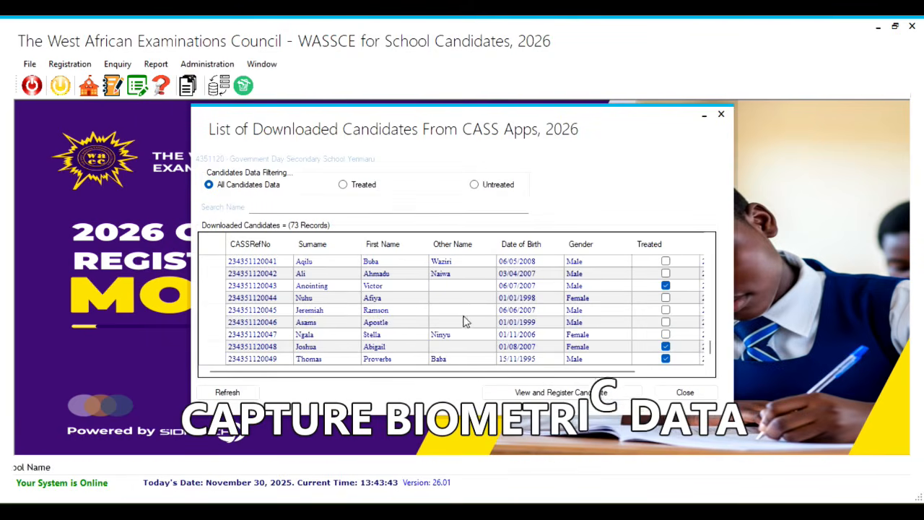
pyautogui.click(343, 310)
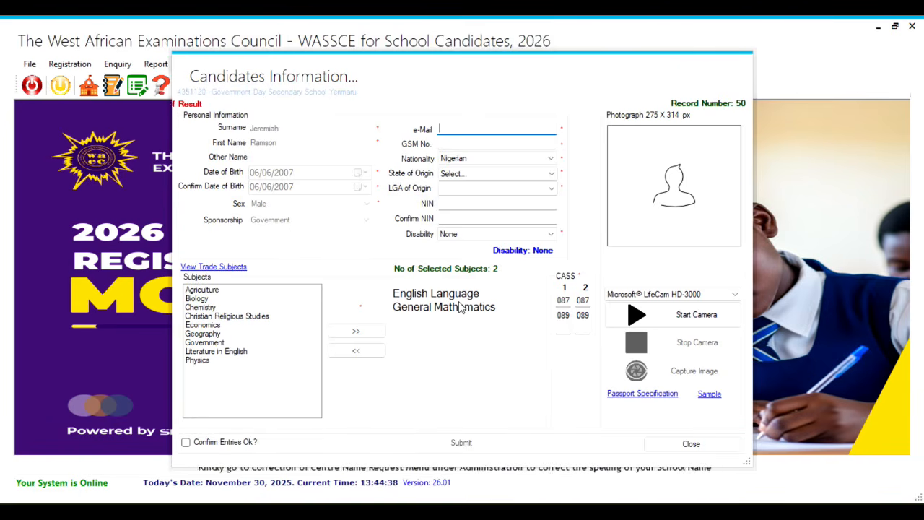
# - Add Agriculture, Biology, Chemistry, Economics, CRS, Government and Geography; Literature is refused as over the maximum
pyautogui.doubleClick(214, 290)
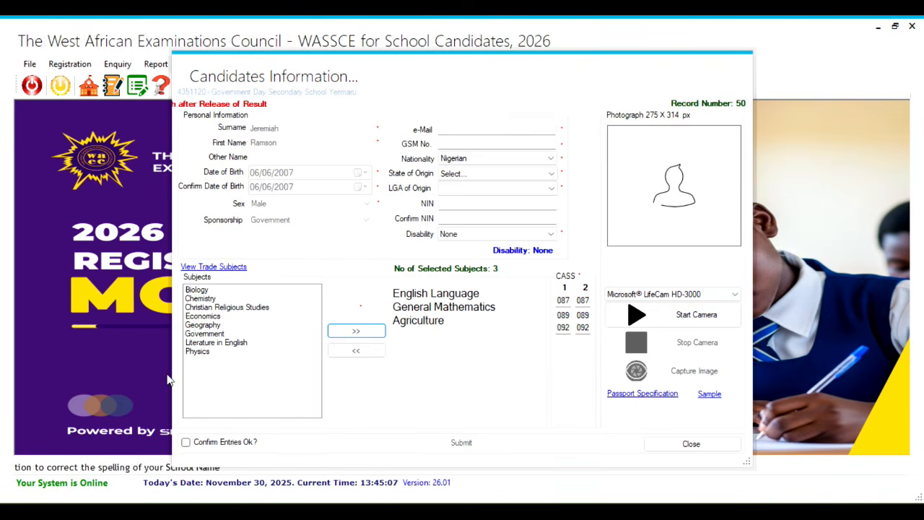
pyautogui.doubleClick(207, 290)
pyautogui.doubleClick(202, 289)
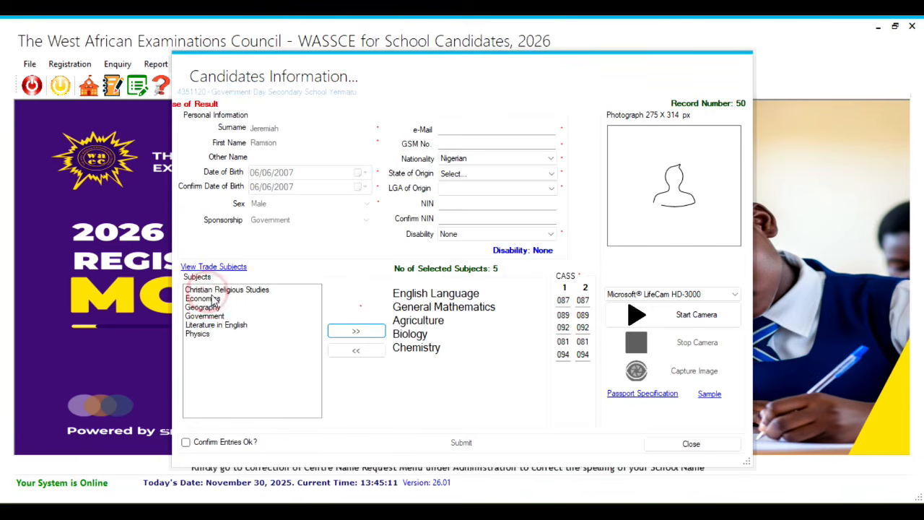
pyautogui.doubleClick(214, 298)
pyautogui.doubleClick(214, 291)
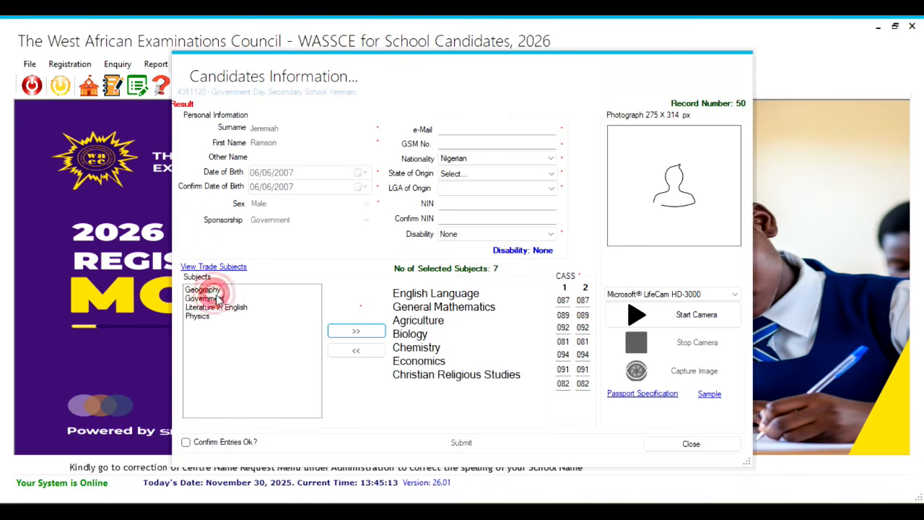
pyautogui.doubleClick(216, 298)
pyautogui.doubleClick(212, 290)
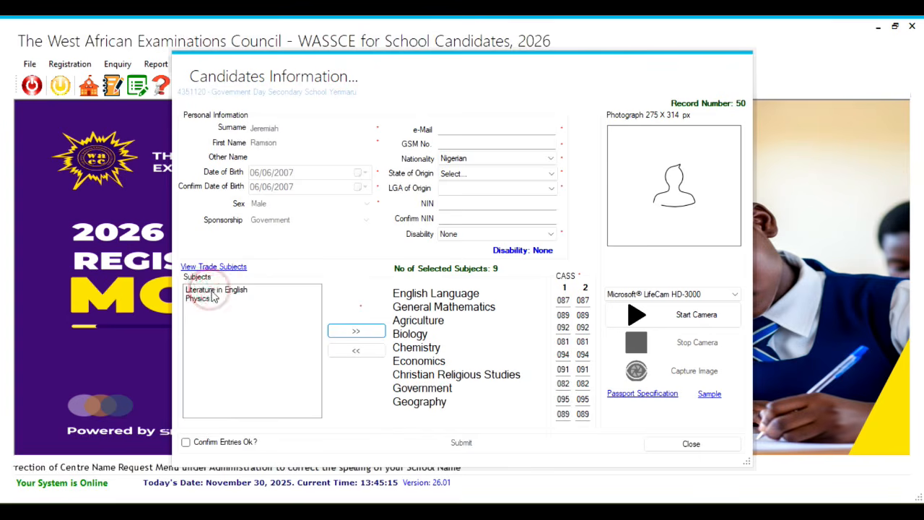
pyautogui.doubleClick(215, 292)
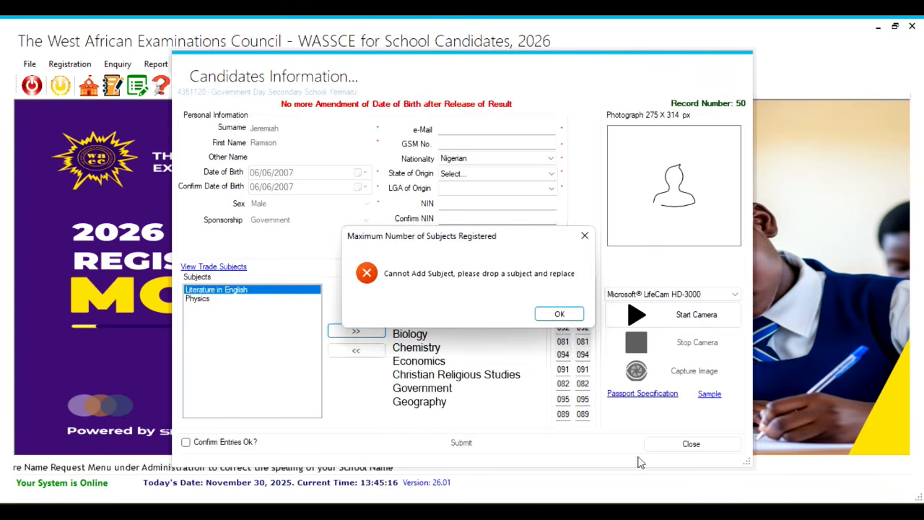
pyautogui.click(560, 314)
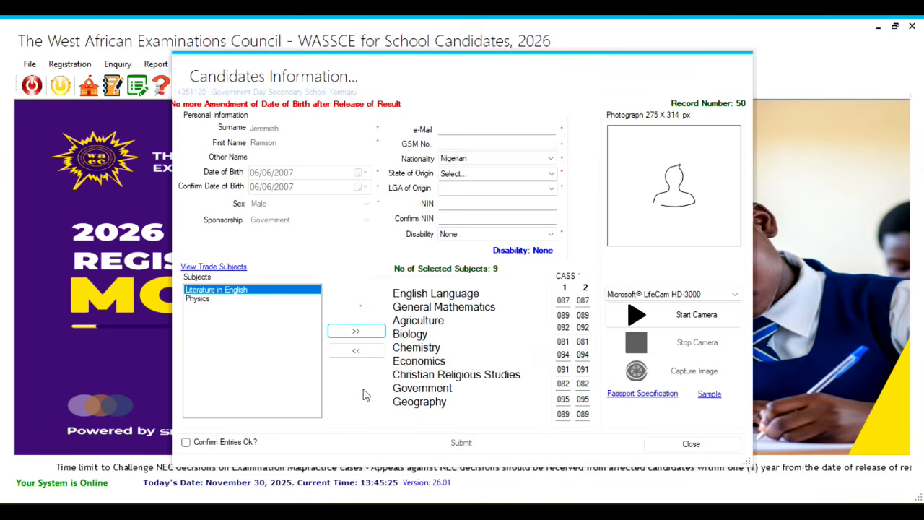
pyautogui.click(231, 267)
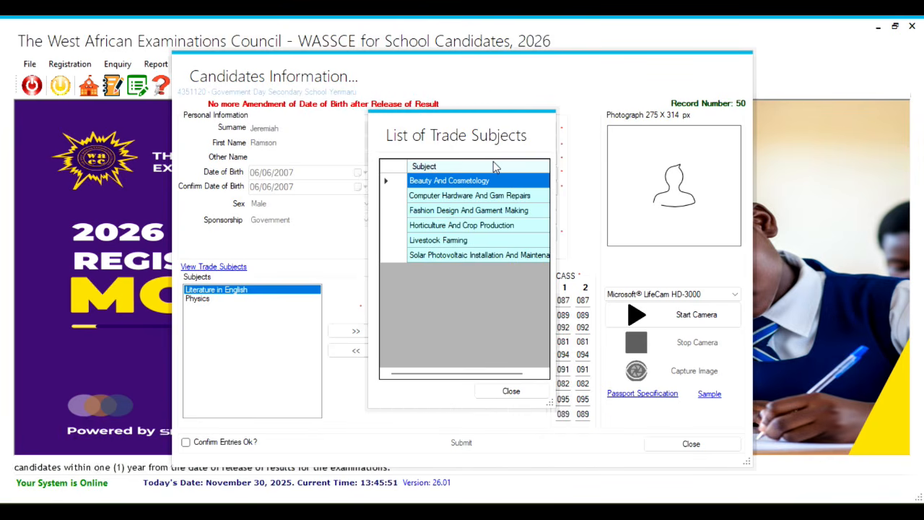
pyautogui.click(511, 392)
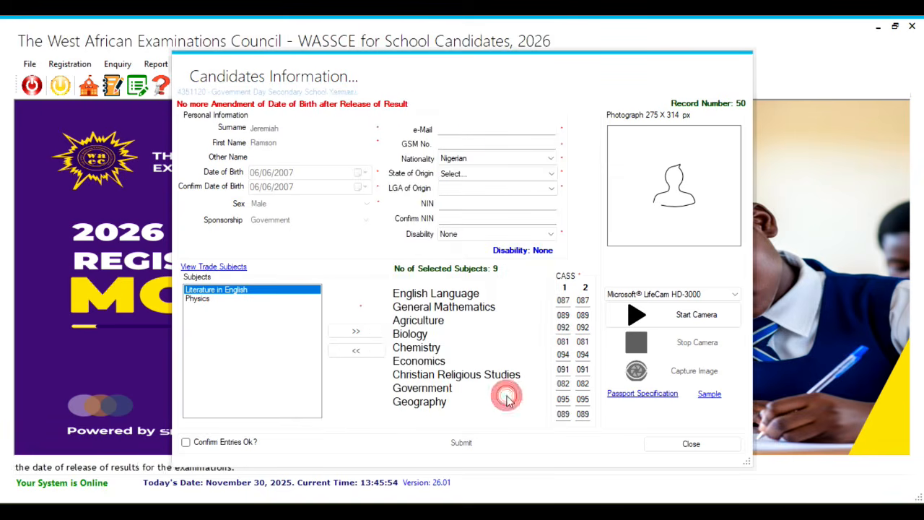
pyautogui.click(227, 268)
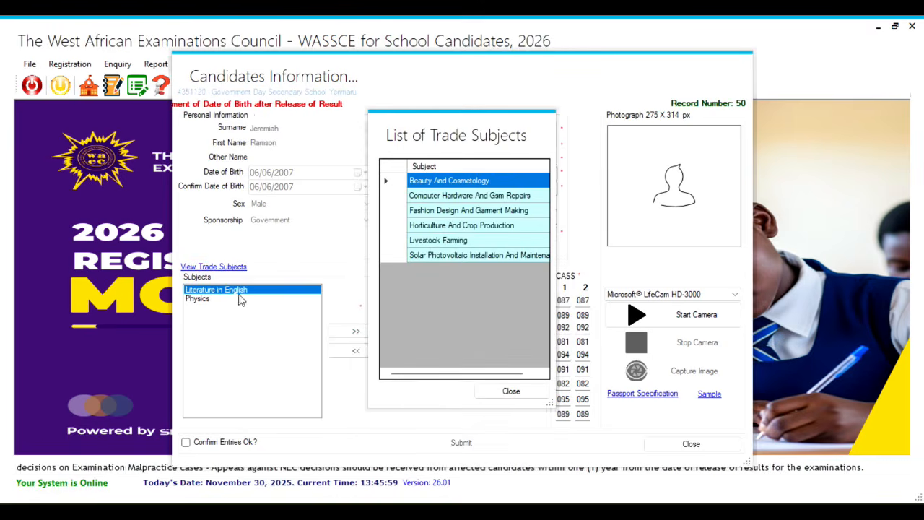
pyautogui.click(534, 392)
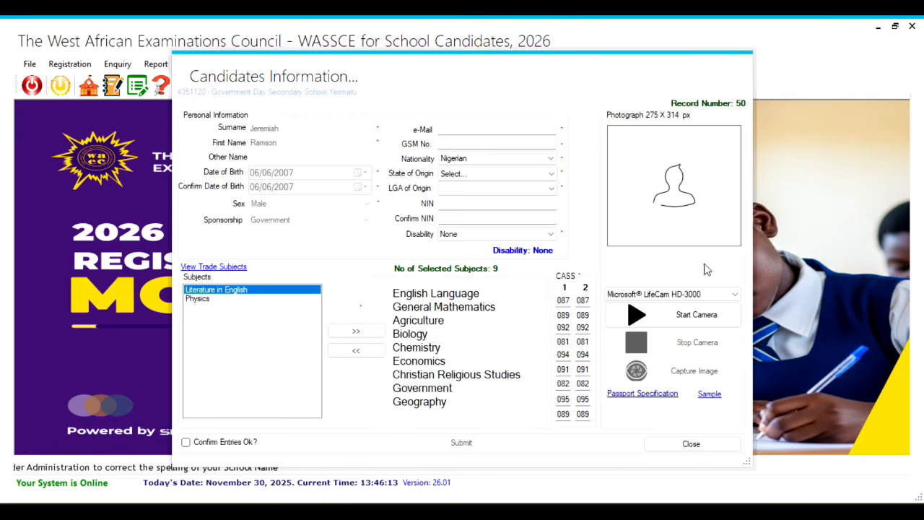
# - Start the LifeCam webcam preview for record 50's photograph
pyautogui.click(661, 327)
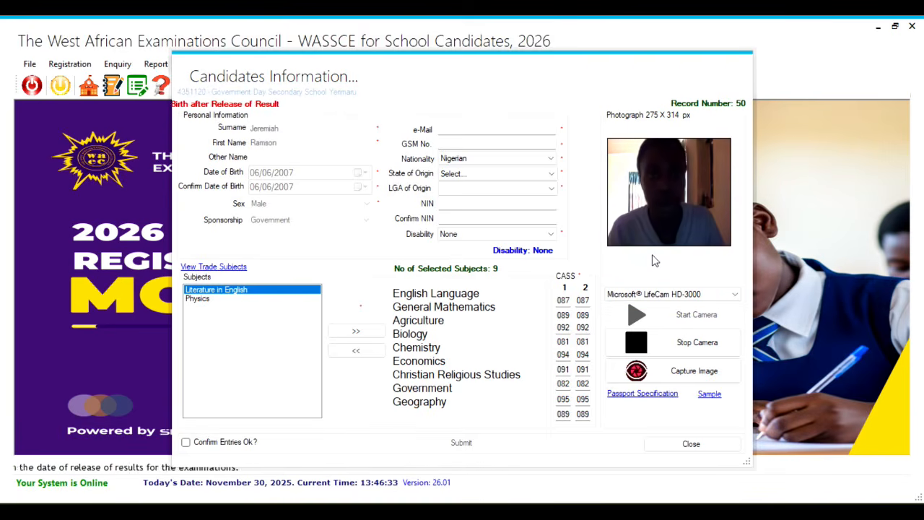
# - Set the candidate's disability to Albino, acknowledge the notice, and restart the camera preview
pyautogui.click(497, 235)
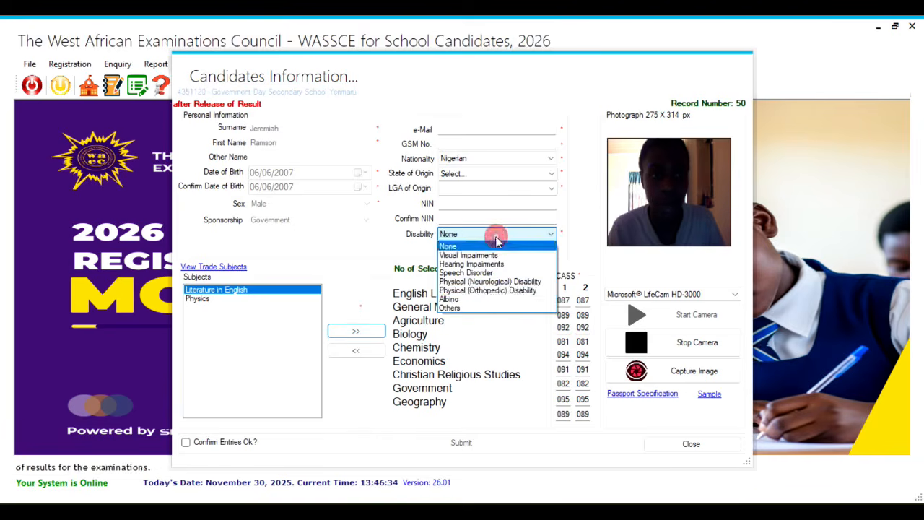
pyautogui.click(479, 297)
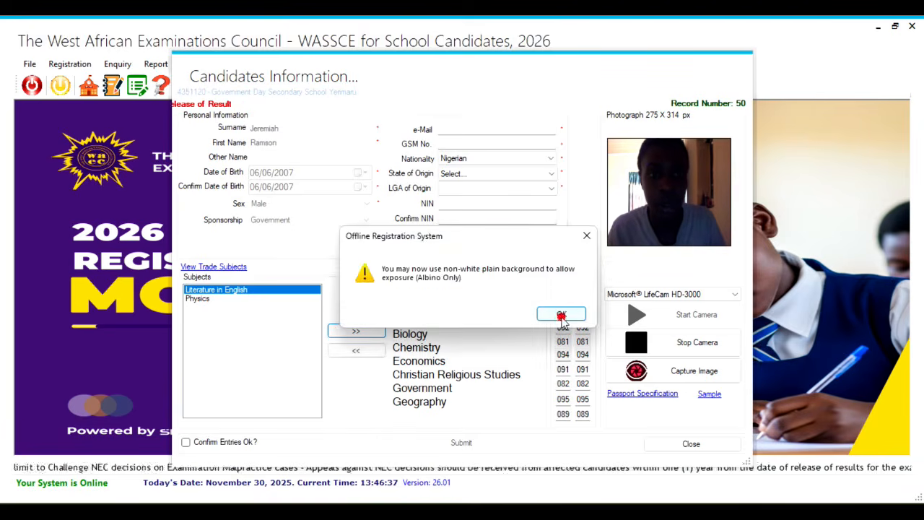
pyautogui.click(562, 315)
pyautogui.click(652, 318)
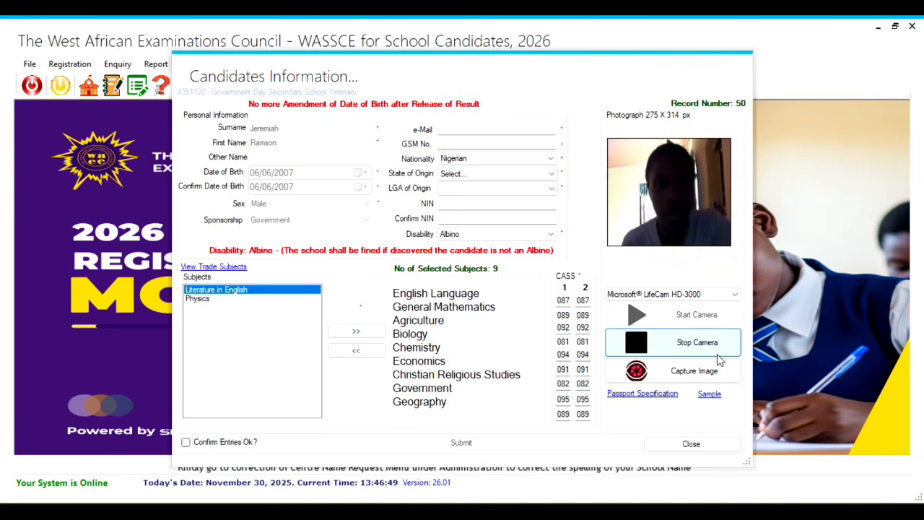
# - Try capturing the photo, dismiss the invalid-face and white-background warnings, stop the camera, close the form
pyautogui.click(694, 373)
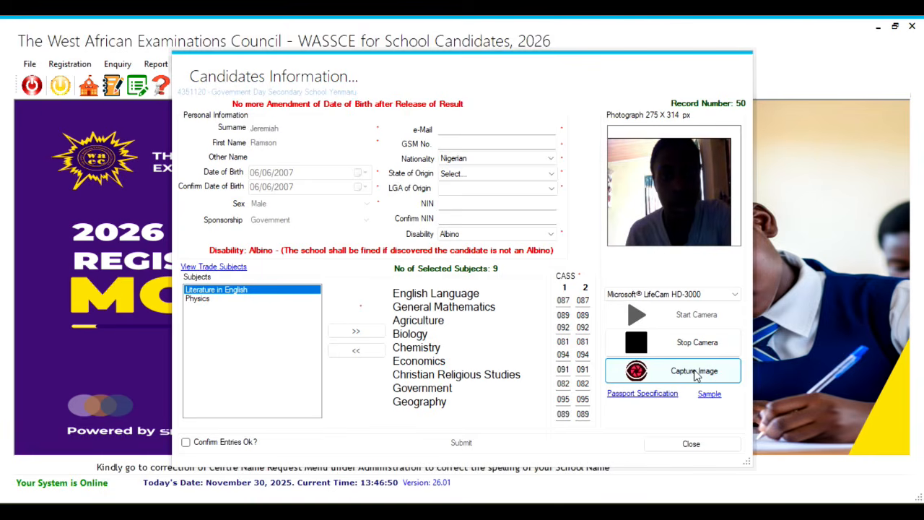
pyautogui.click(694, 371)
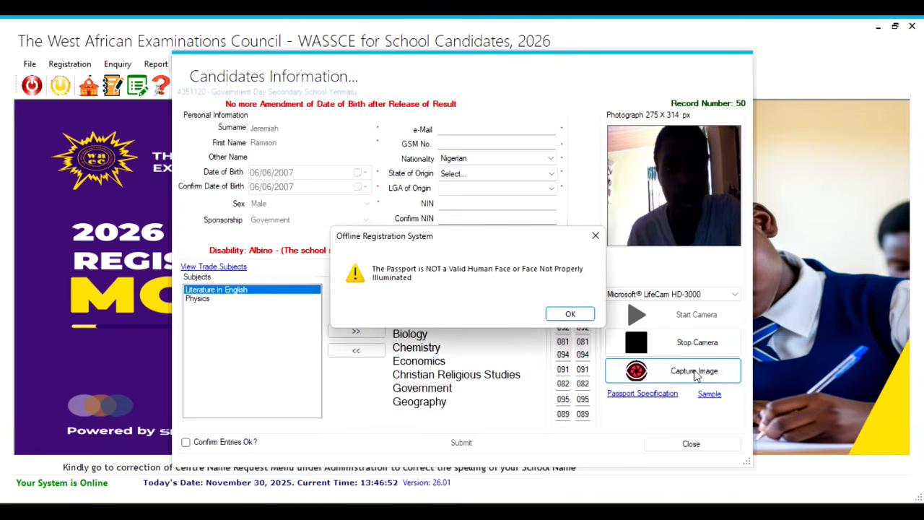
pyautogui.click(570, 315)
pyautogui.click(697, 374)
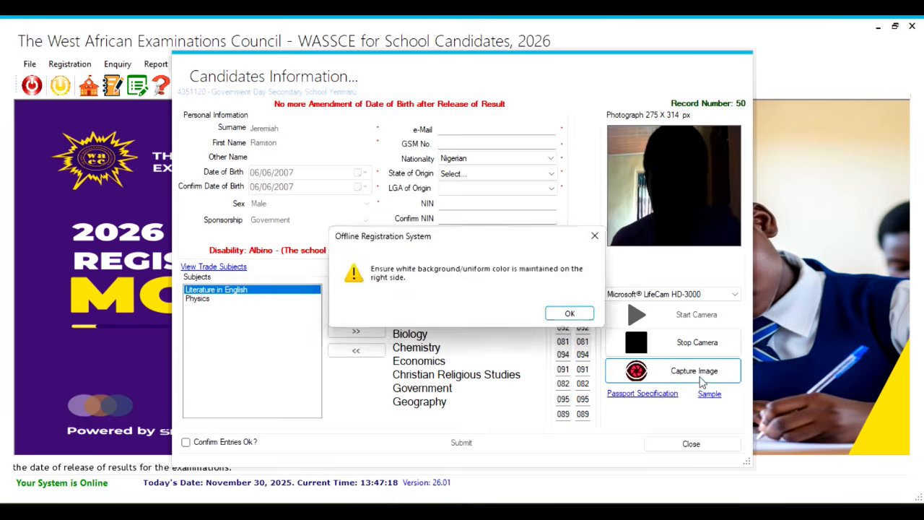
pyautogui.click(585, 322)
pyautogui.click(654, 346)
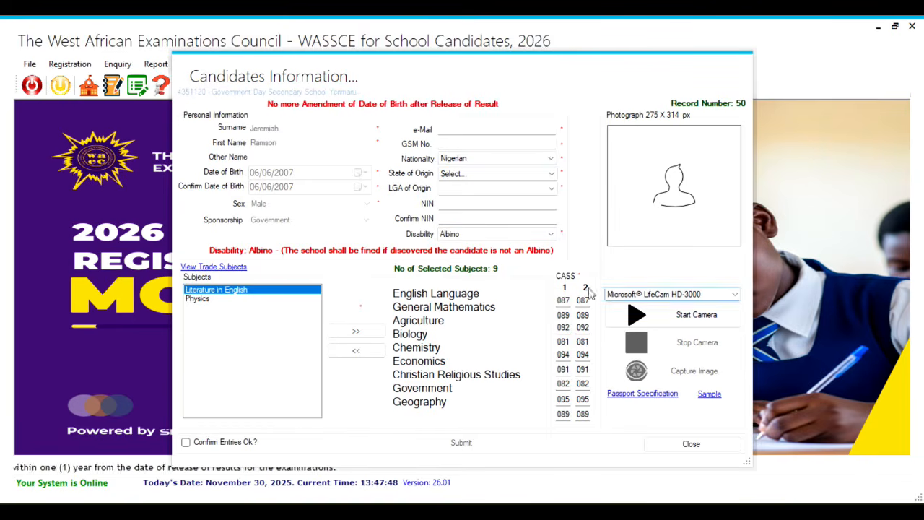
pyautogui.click(690, 441)
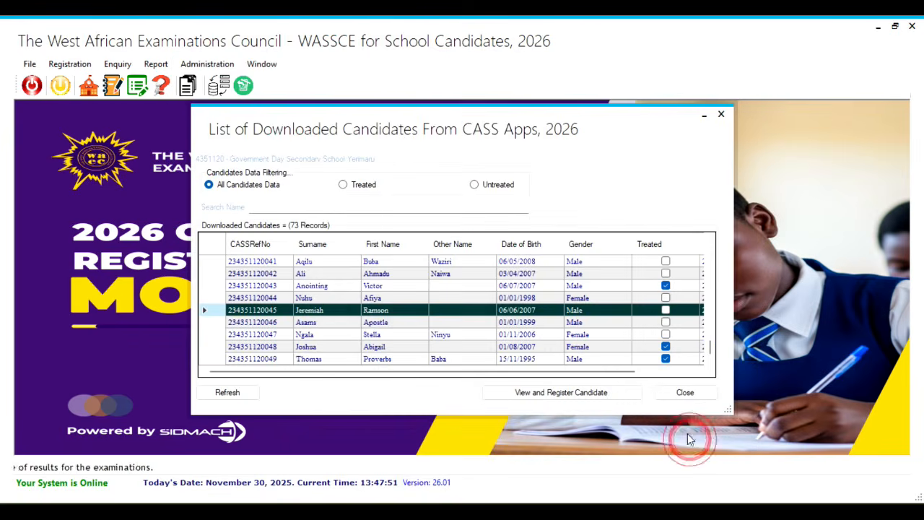
# - Close the downloaded candidates list and bring up the Reports window
pyautogui.click(722, 115)
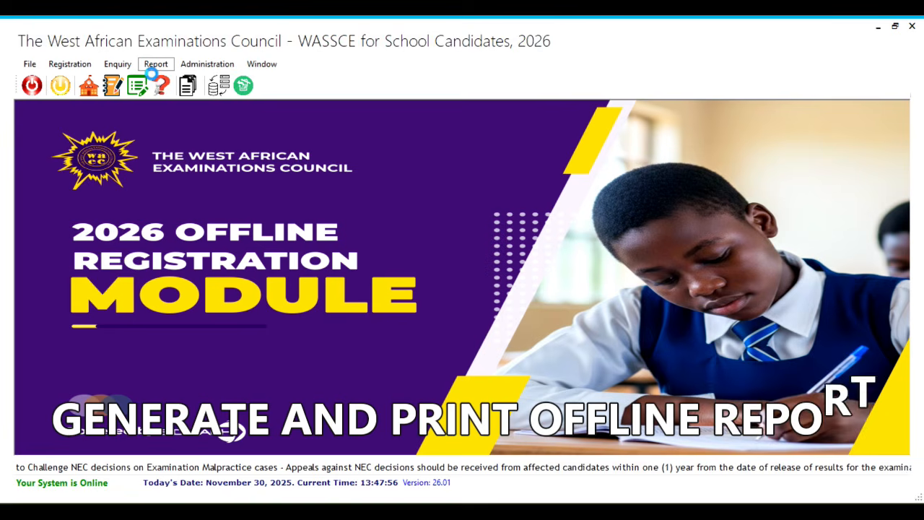
pyautogui.click(153, 66)
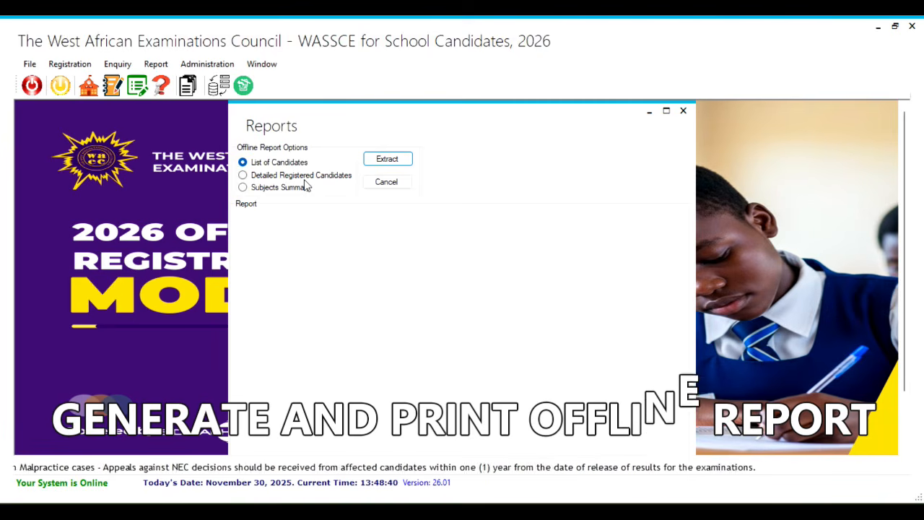
# - Extract the Subjects Summary report for centre 4351120 and review its male, female and total counts
pyautogui.click(261, 186)
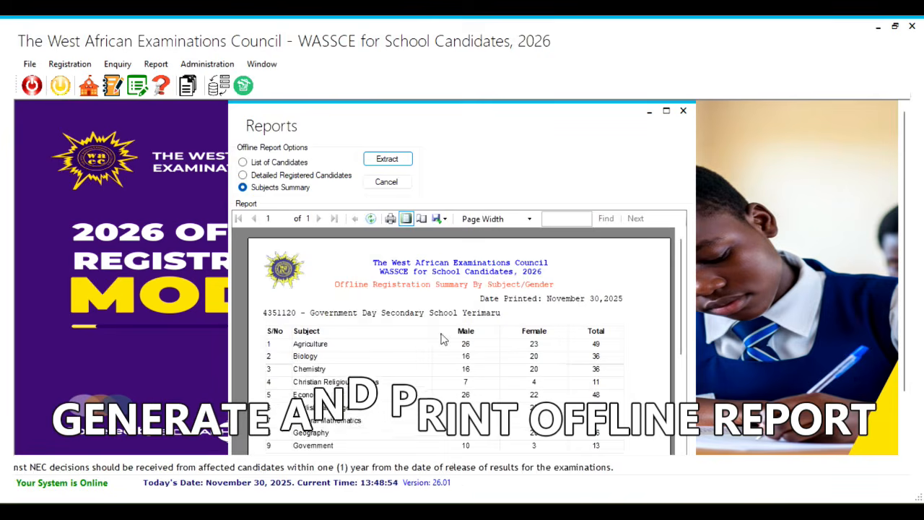
pyautogui.scroll(-1, 443, 339)
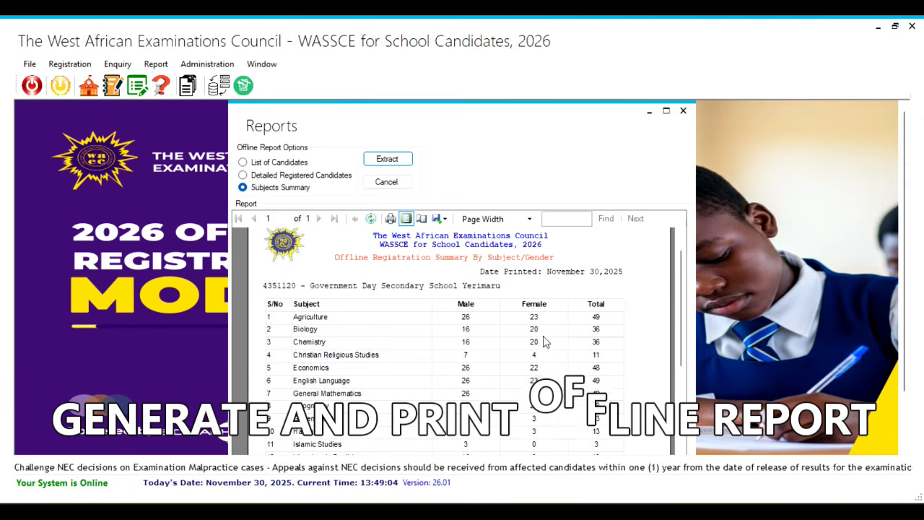
pyautogui.scroll(-5, 549, 339)
pyautogui.scroll(2, 532, 307)
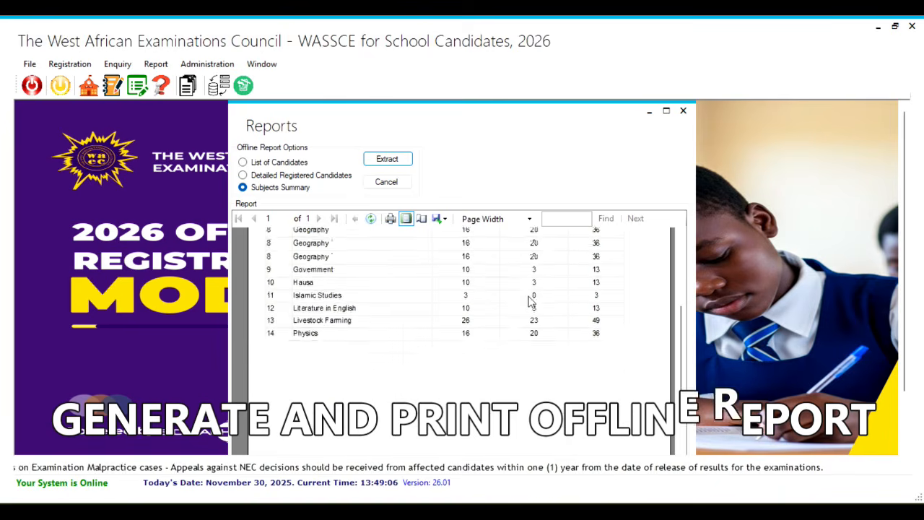
pyautogui.scroll(5, 532, 303)
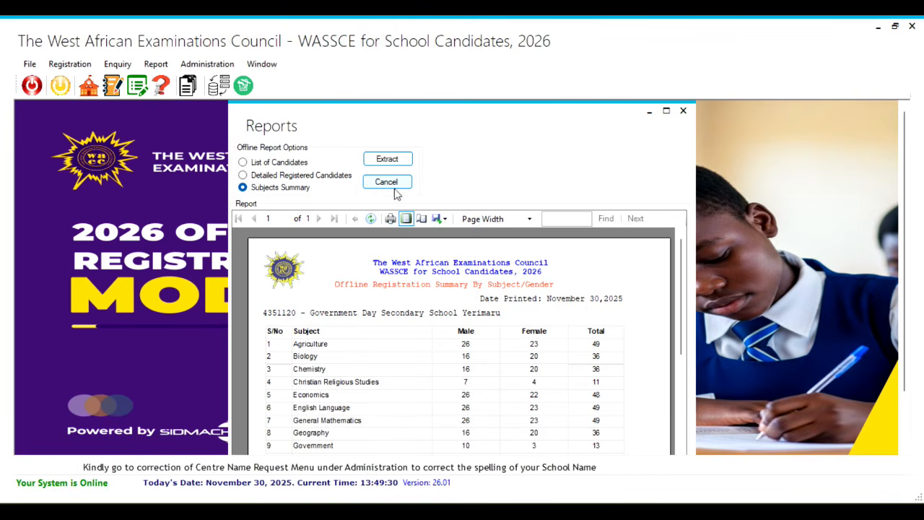
# - Extract the List of Candidates report and scroll to page 2, ending at candidate 49
pyautogui.click(243, 162)
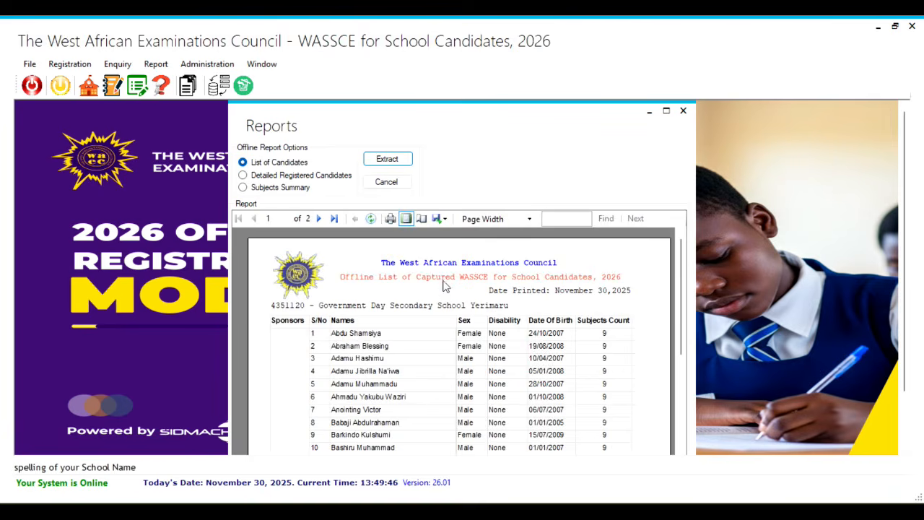
pyautogui.scroll(-3, 444, 287)
pyautogui.scroll(3, 444, 286)
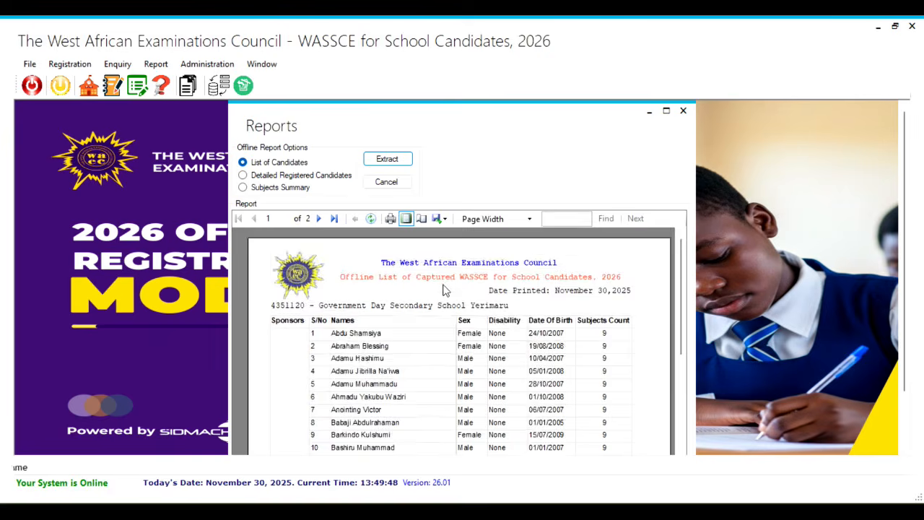
pyautogui.scroll(-8, 444, 289)
pyautogui.scroll(-10, 444, 289)
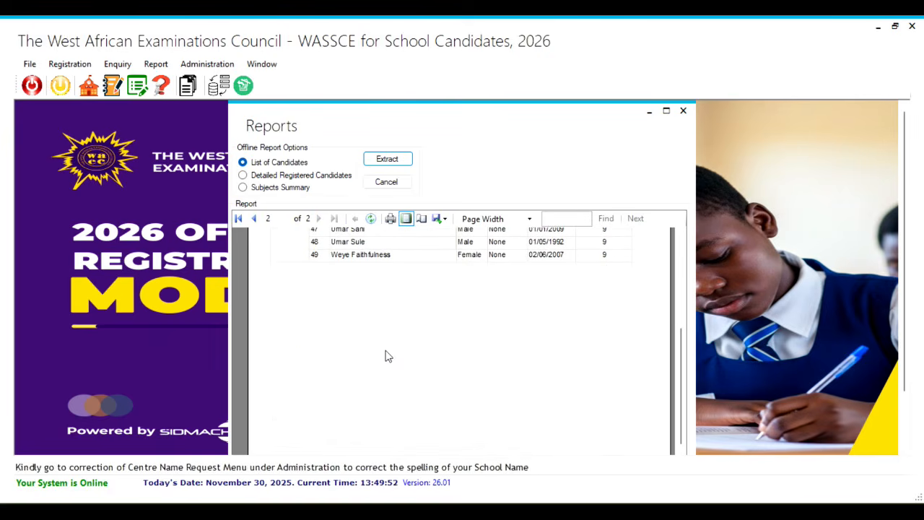
# - Close Reports and choose Administration > Online Upload > Sign Up (New User)
pyautogui.click(387, 182)
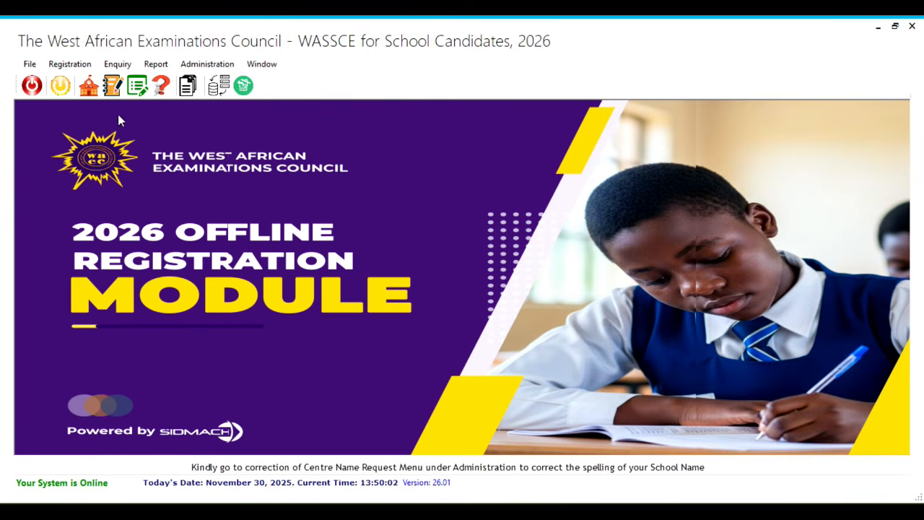
pyautogui.click(208, 64)
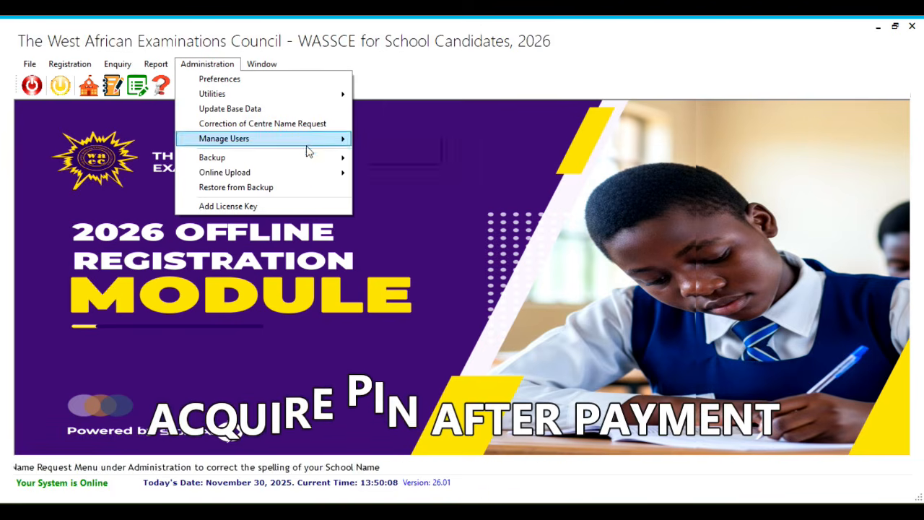
pyautogui.moveTo(316, 175)
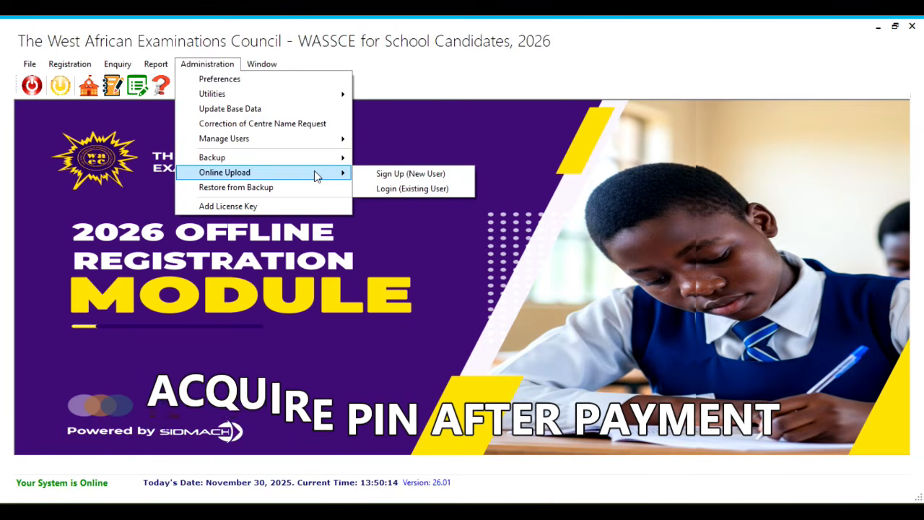
pyautogui.click(402, 178)
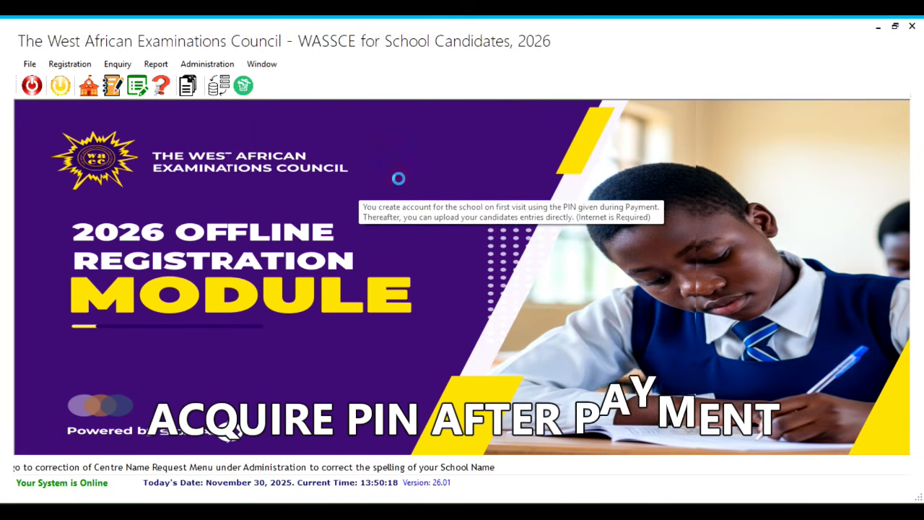